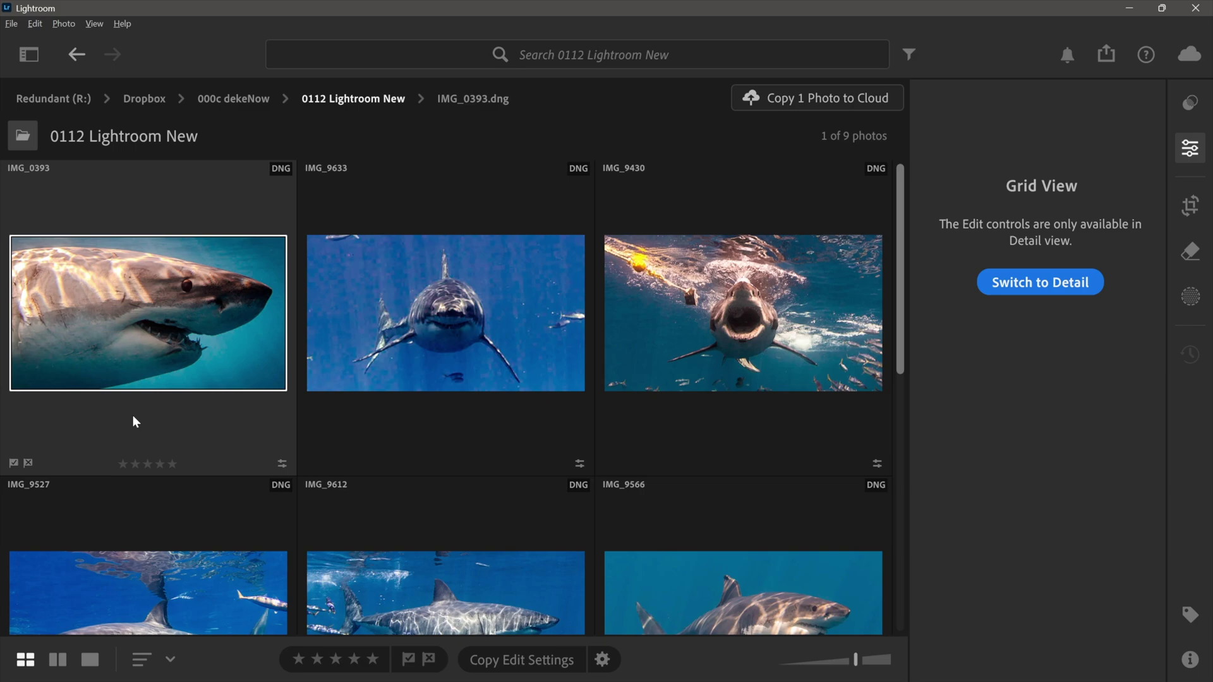
- Open IMG_0393 zoomed in, showing Sharpening 100, Luminance 0 and Color noise 25
double_click(133, 415)
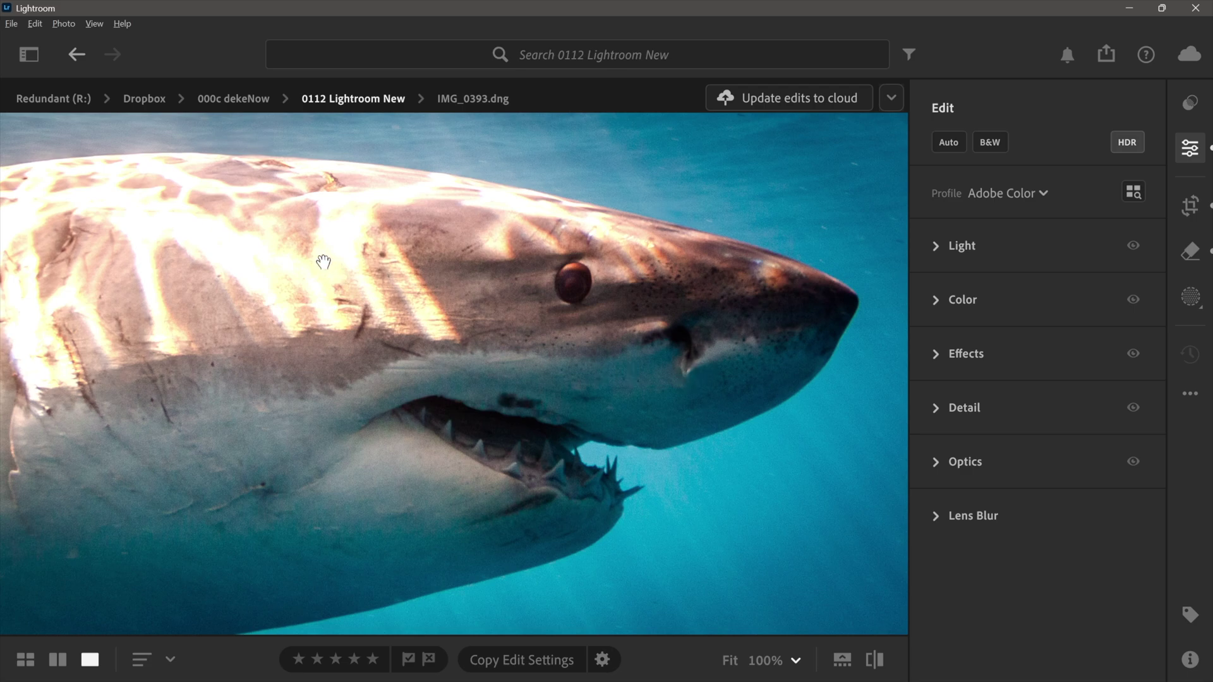
scroll(691, 308, "up", 5)
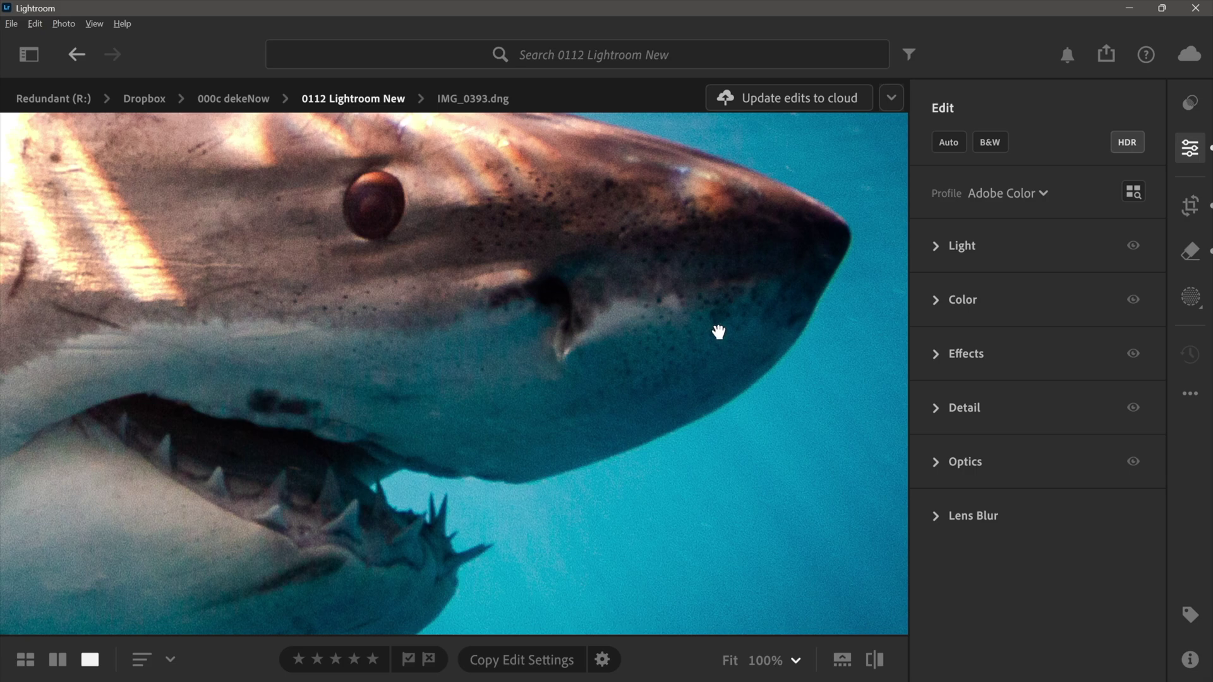
left_click(969, 407)
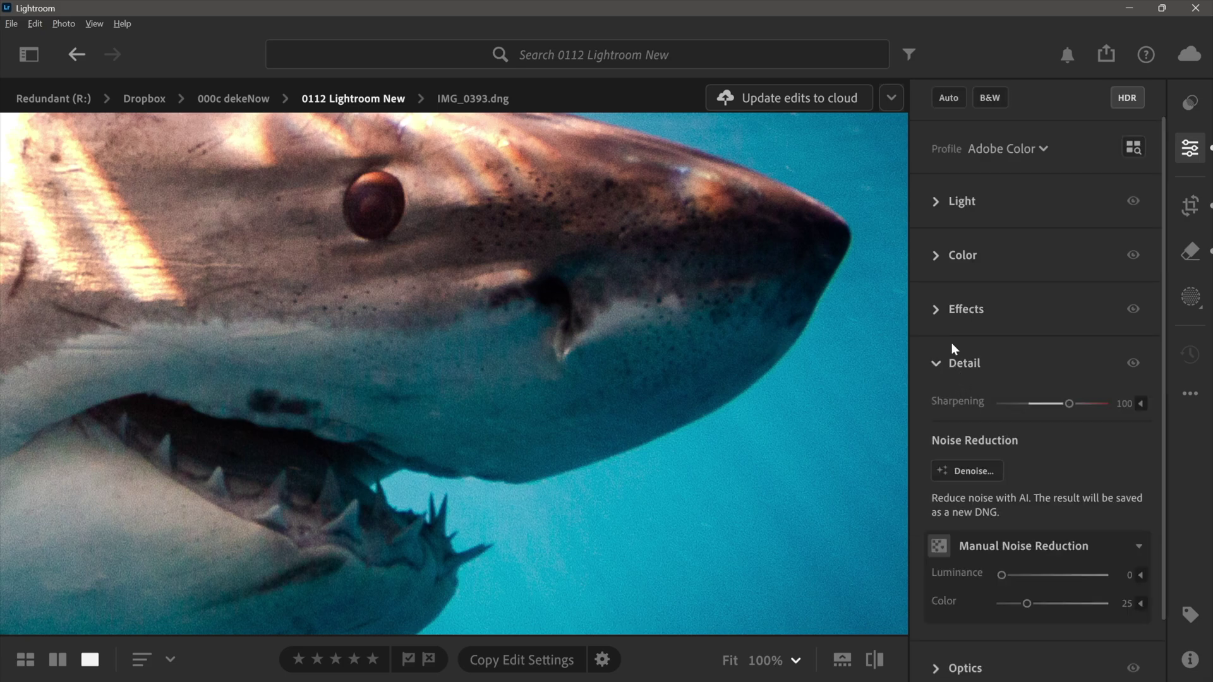
- Raise IMG_0393's Denoise Amount from 50 to 70, comparing the shark's eye with the original
left_click(969, 475)
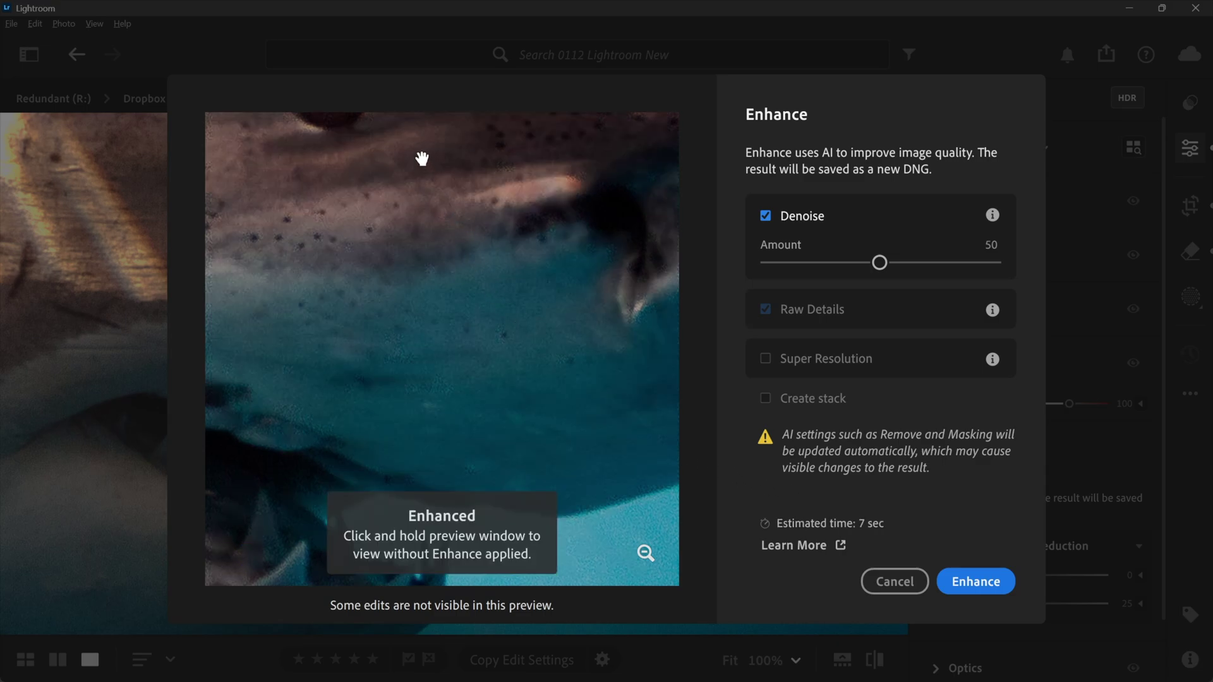
left_click_drag(420, 157, 448, 394)
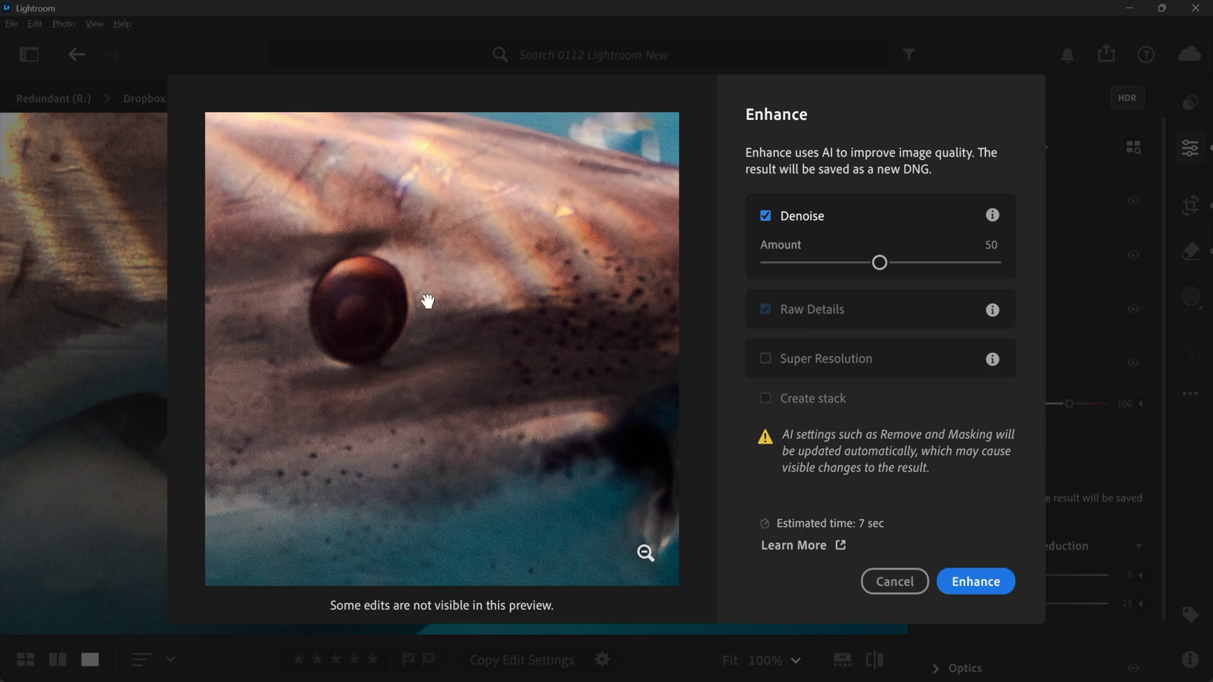
left_click(438, 331)
left_click_drag(880, 264, 929, 264)
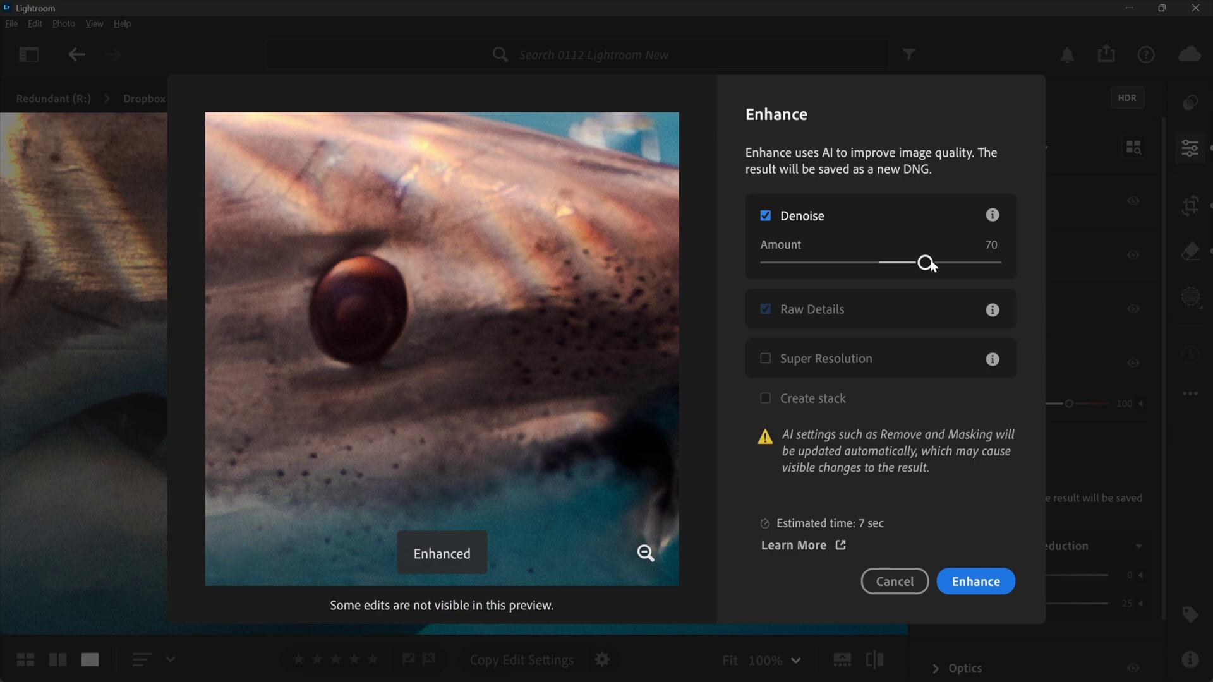
left_click(498, 314)
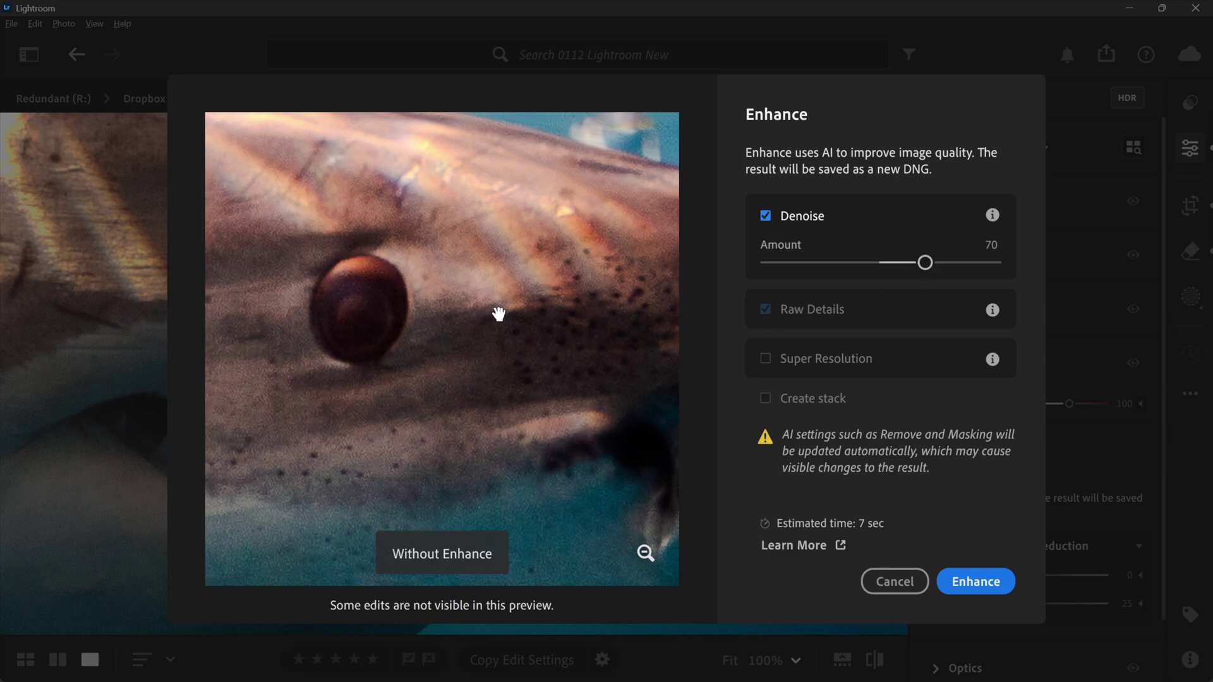
left_click(498, 314)
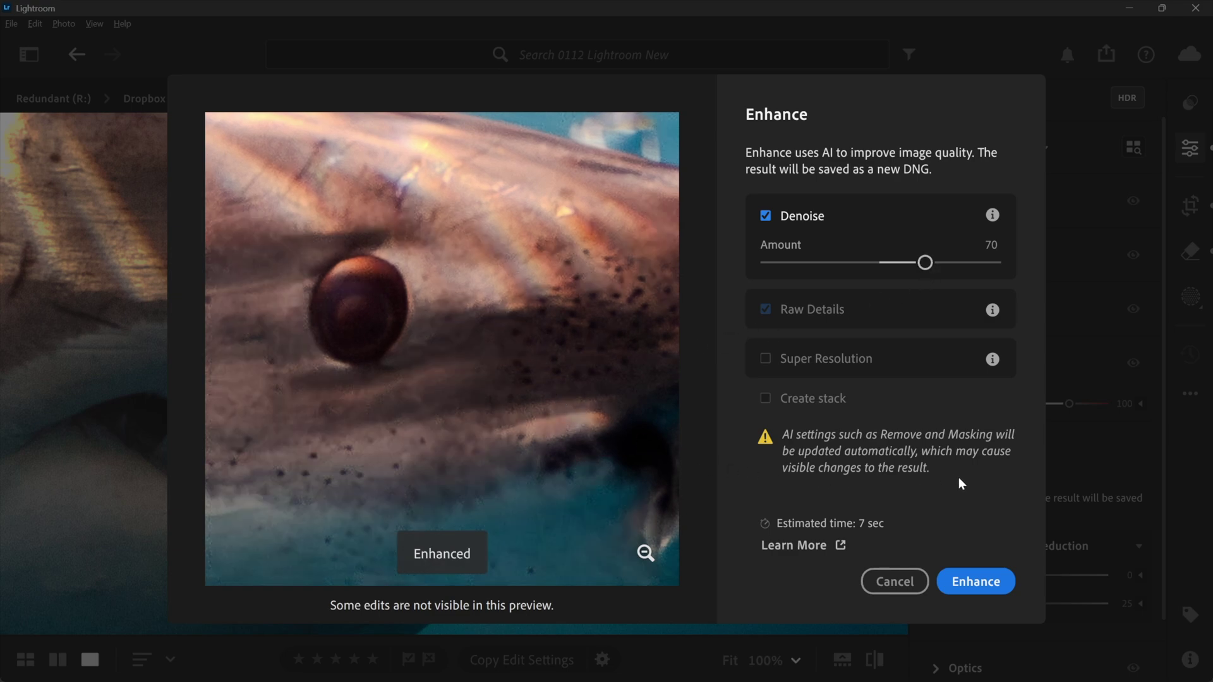
- Create the IMG_0393-Enhanced-NR DNG, inspect it, then return to the folder grid
left_click(953, 581)
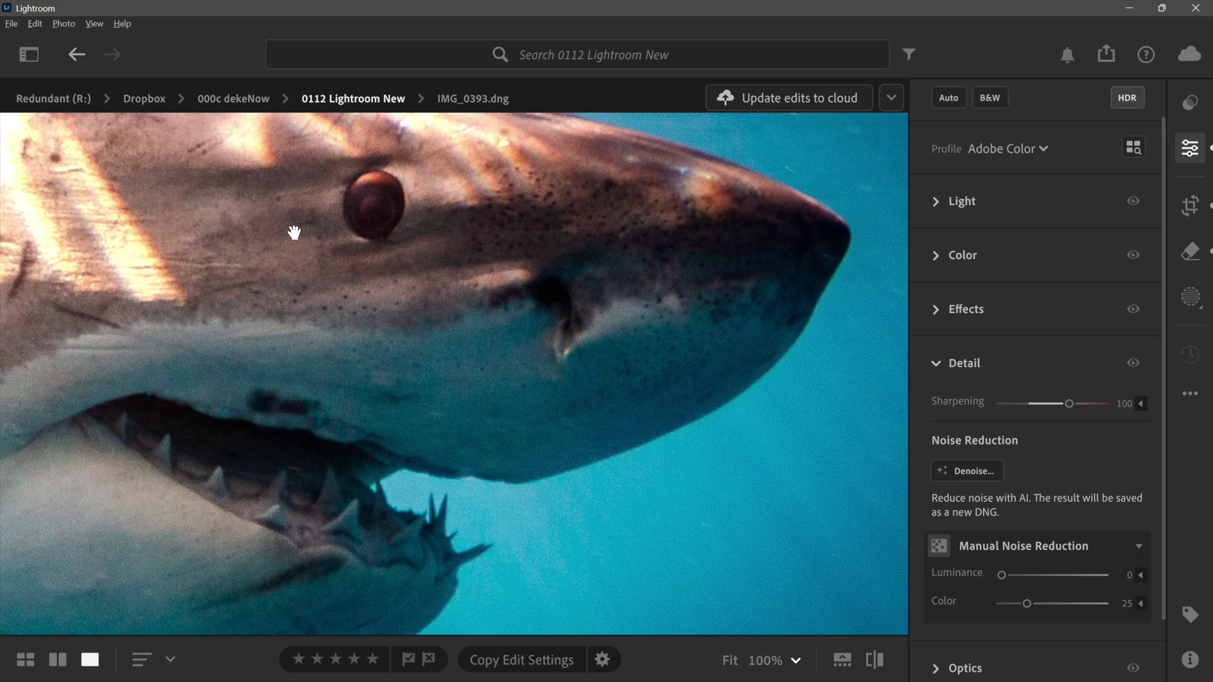
left_click(324, 100)
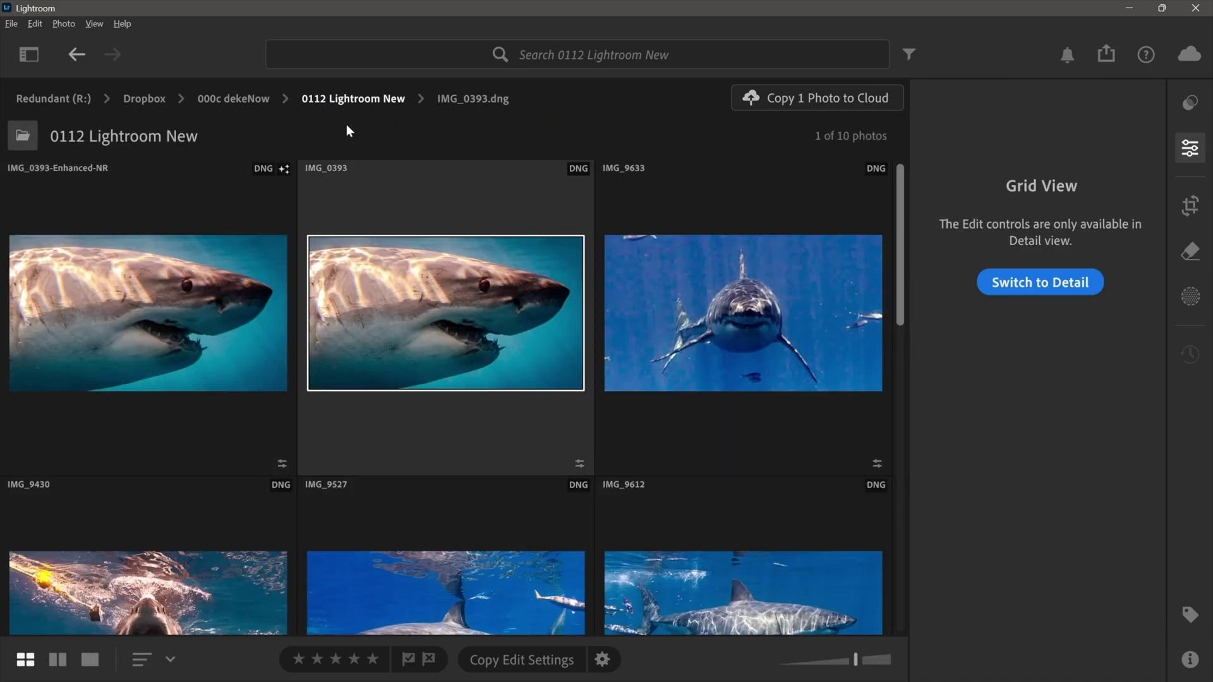
double_click(97, 297)
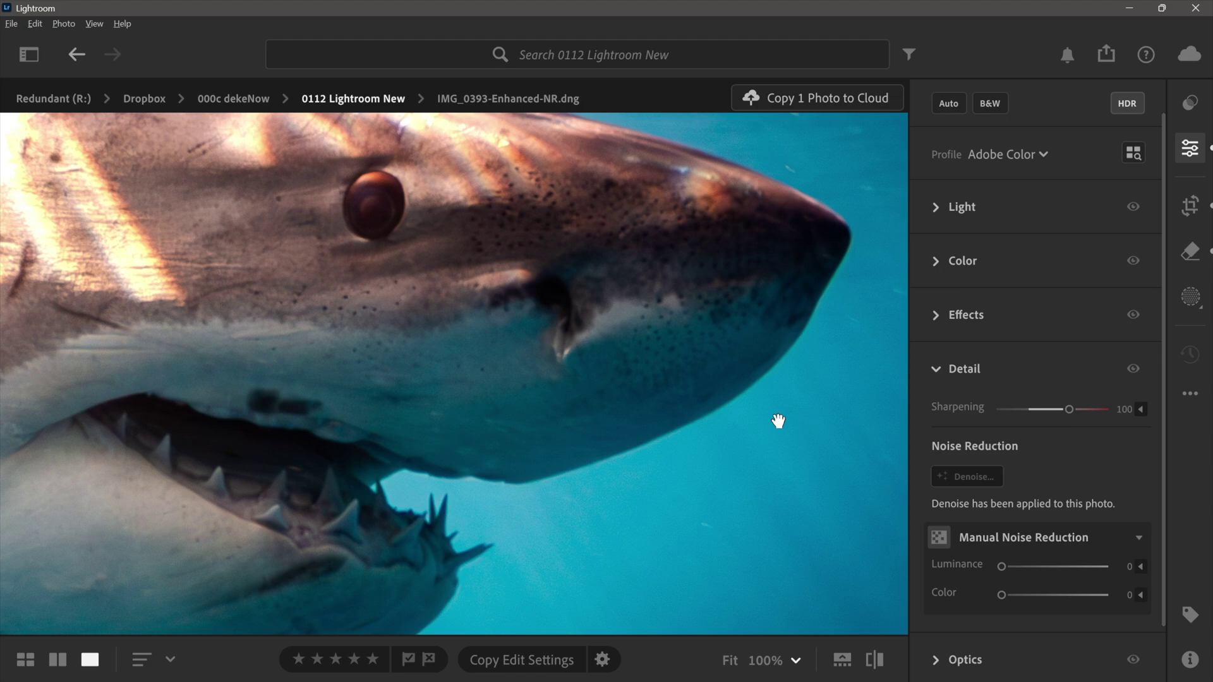
key("g")
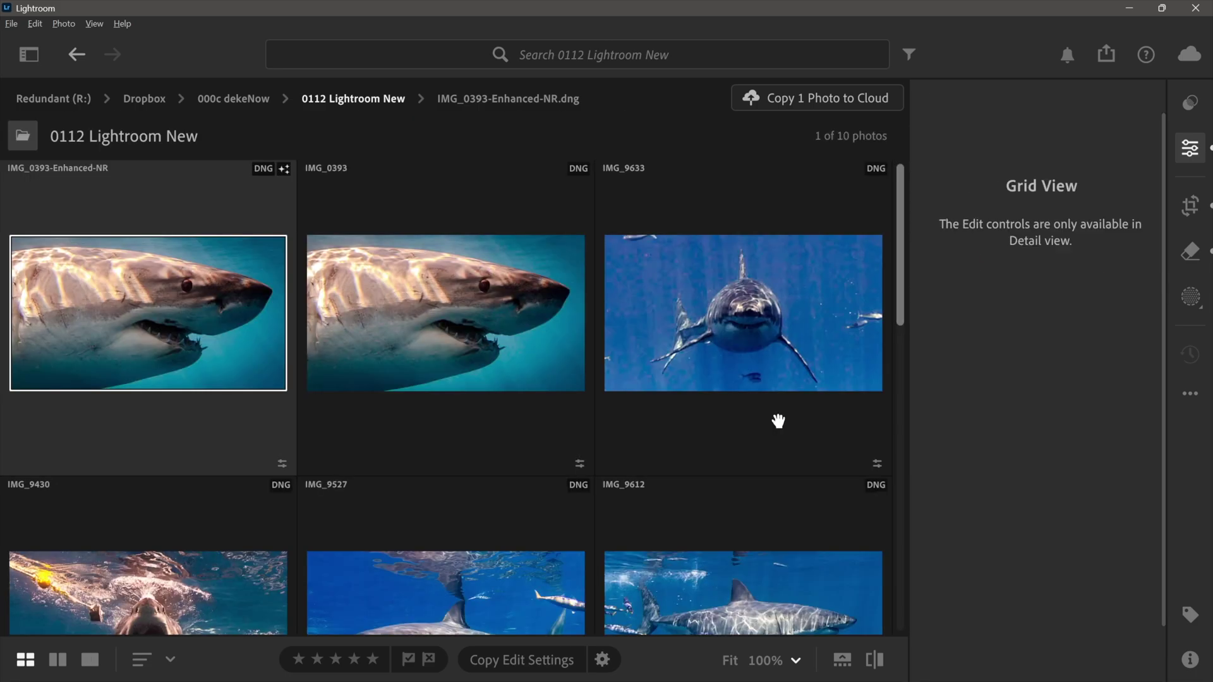
- Denoise IMG_9633 with the Amount raised from 70 to 100, comparing against the noisy original
double_click(759, 355)
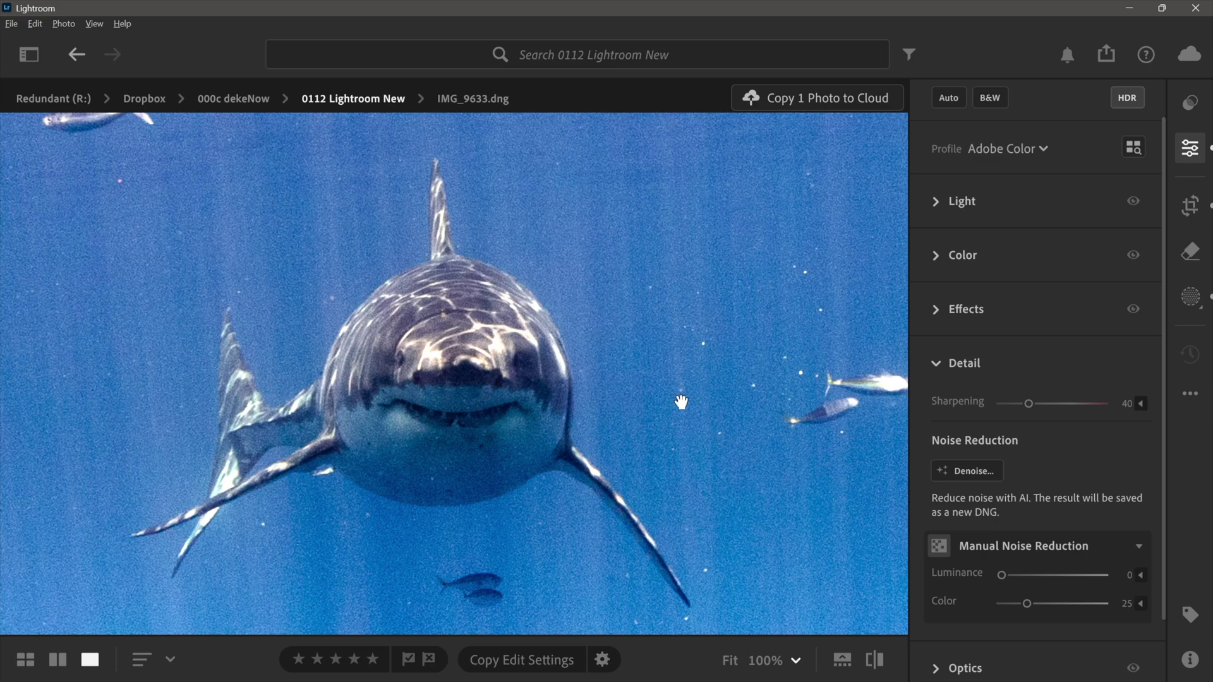
left_click(953, 474)
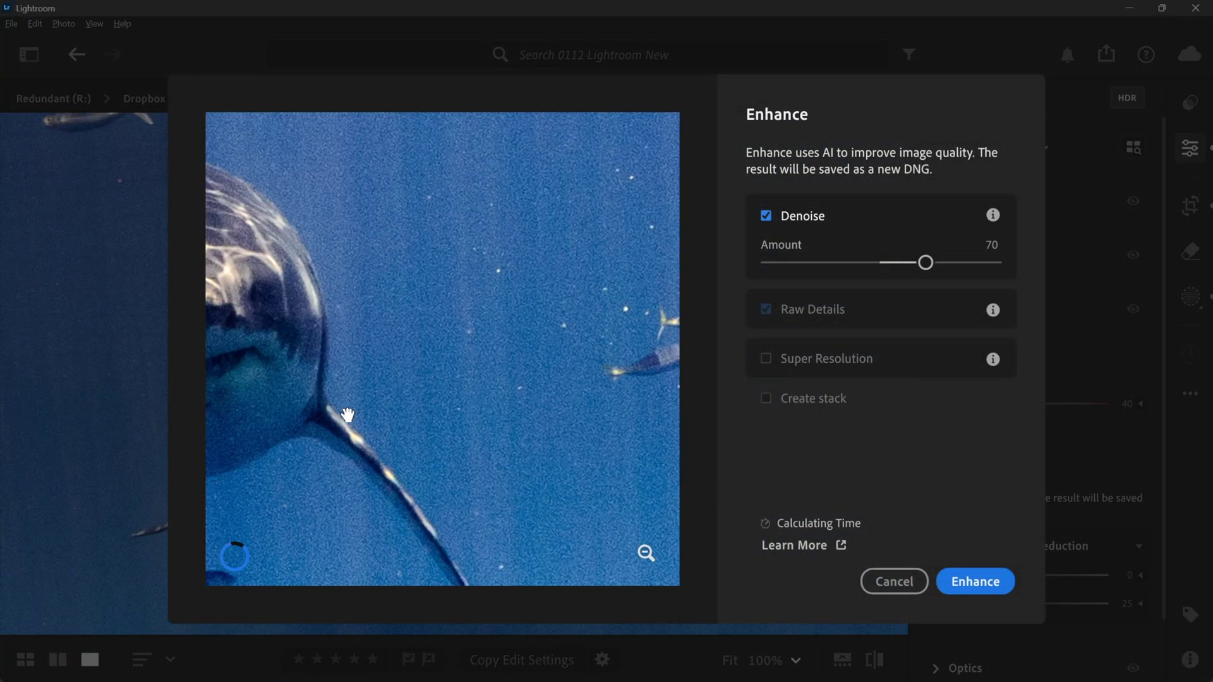
left_click_drag(293, 344, 447, 379)
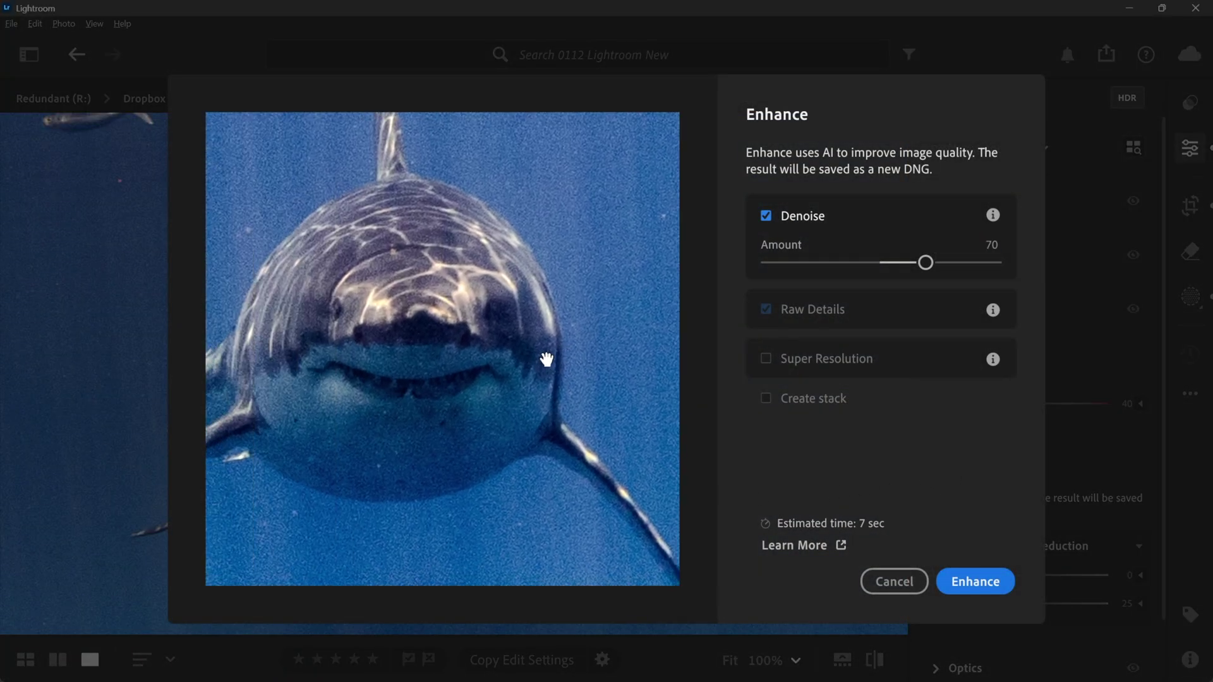
left_click_drag(546, 359, 574, 361)
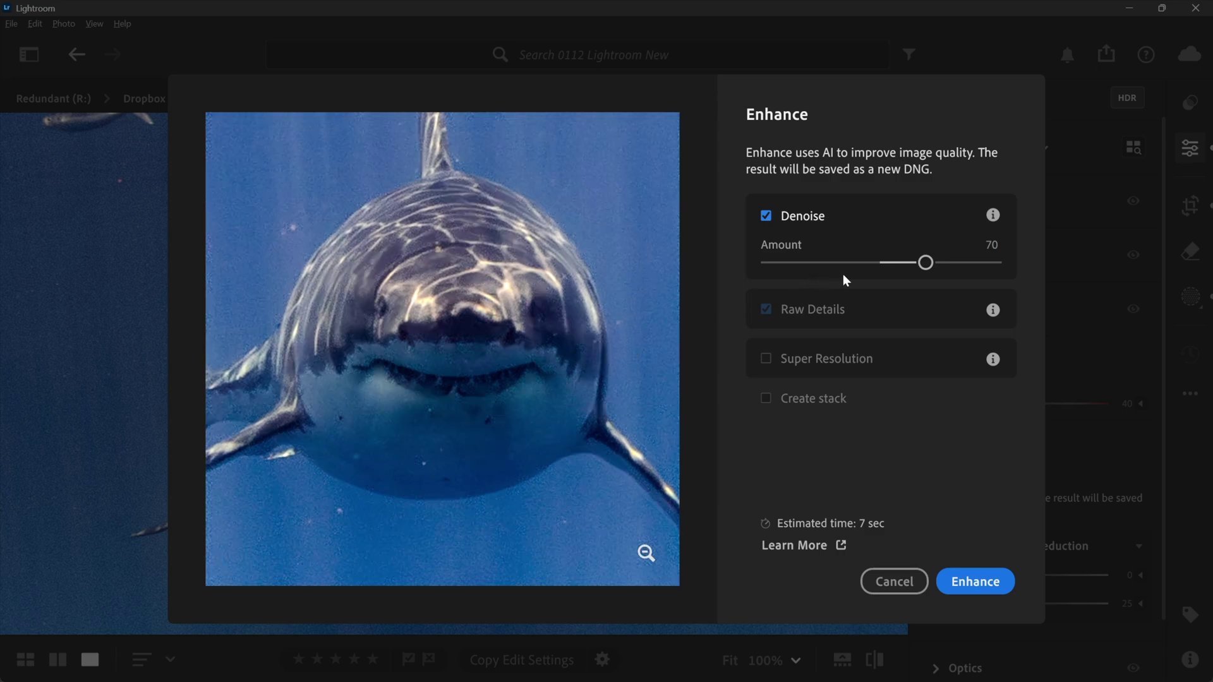
left_click_drag(923, 264, 1012, 260)
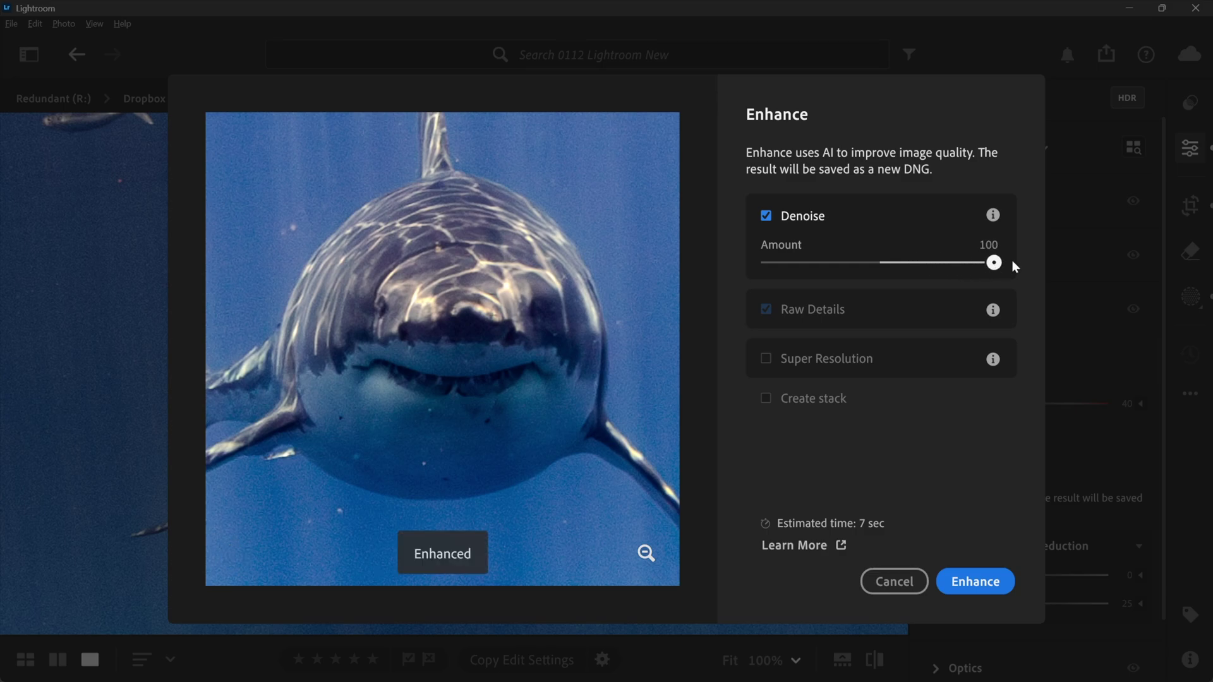
left_click(528, 385)
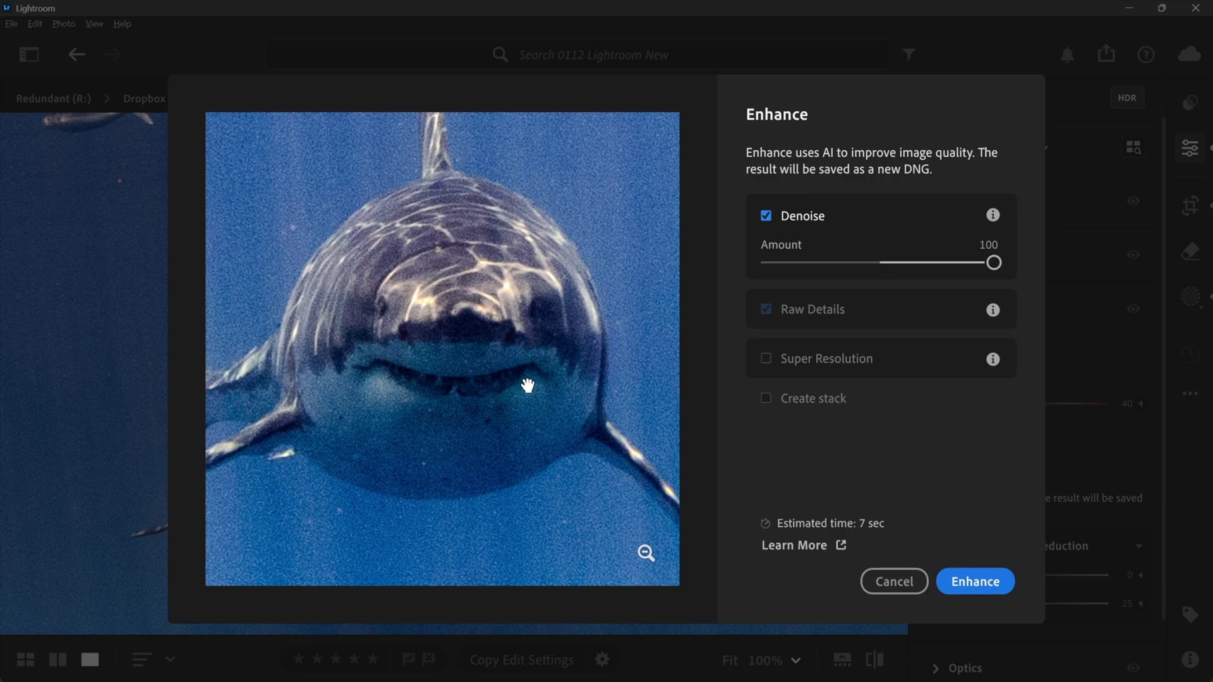
left_click_drag(528, 385, 524, 384)
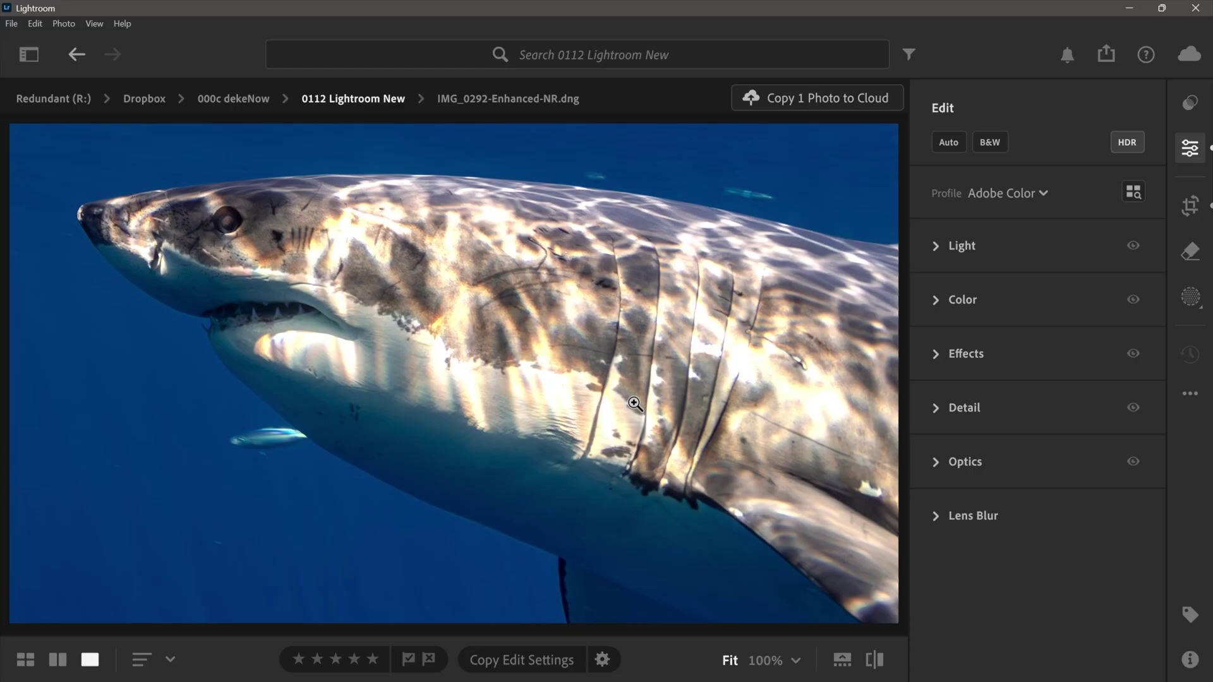
- View the enhanced photo at 100%, turn on channel notifications for all uploads, then fit it
left_click(359, 400)
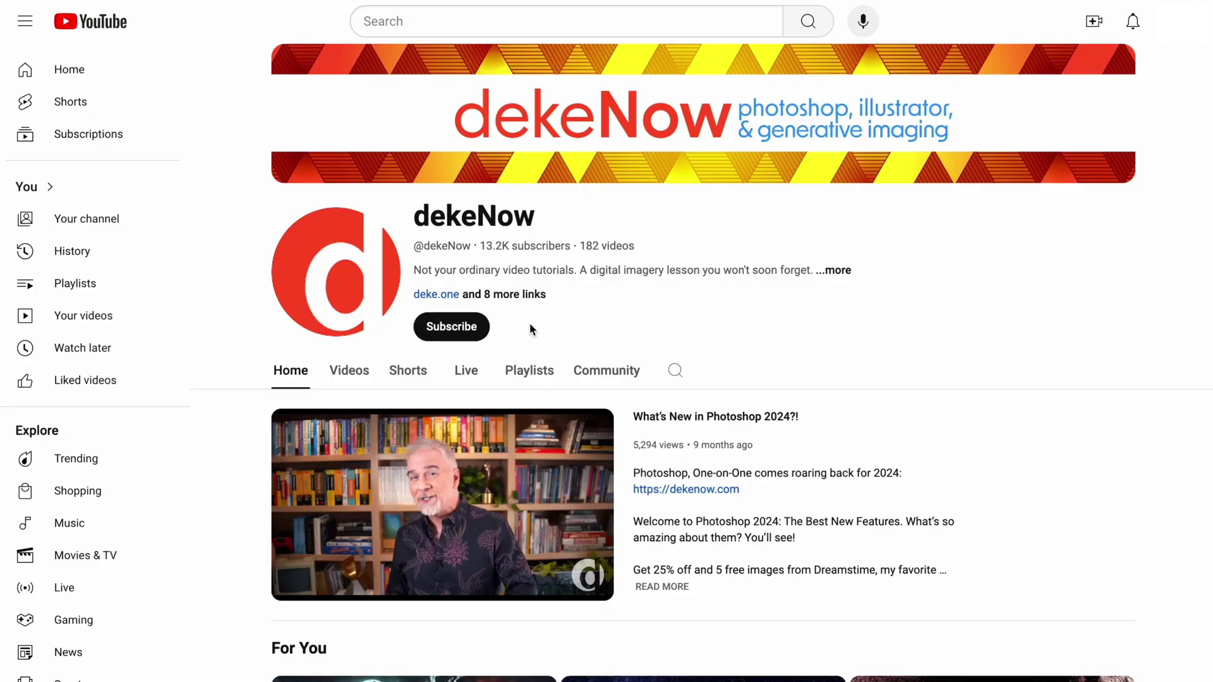
left_click(462, 335)
left_click(458, 338)
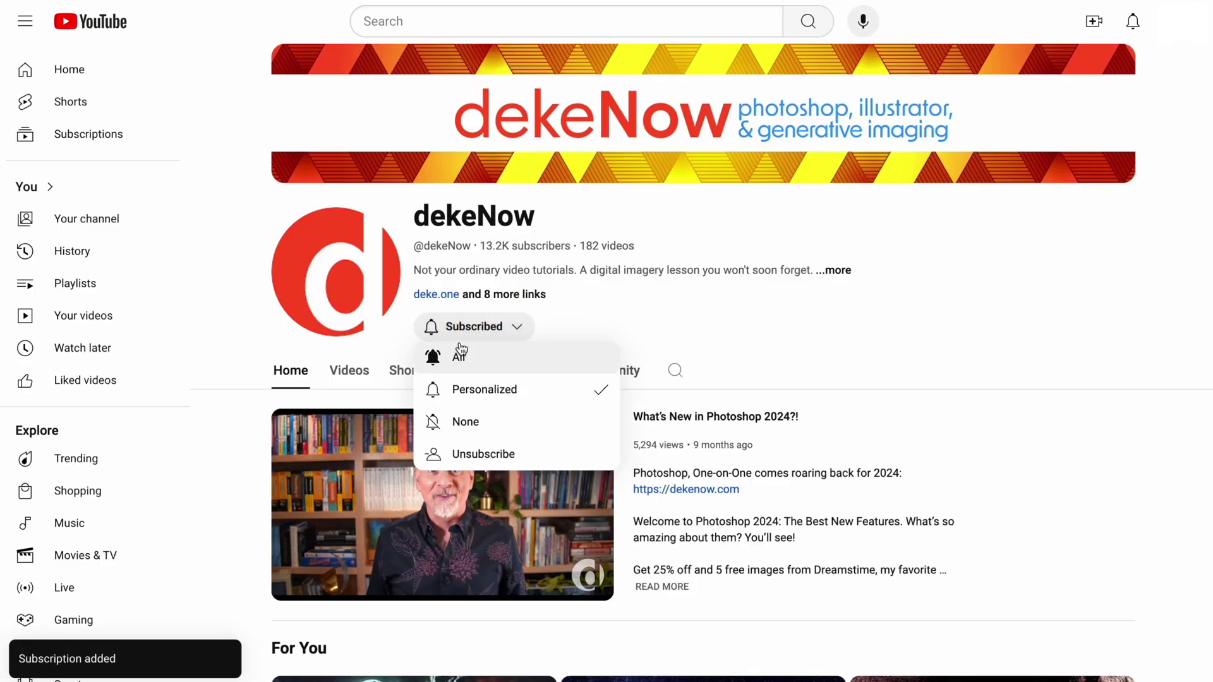
left_click(461, 357)
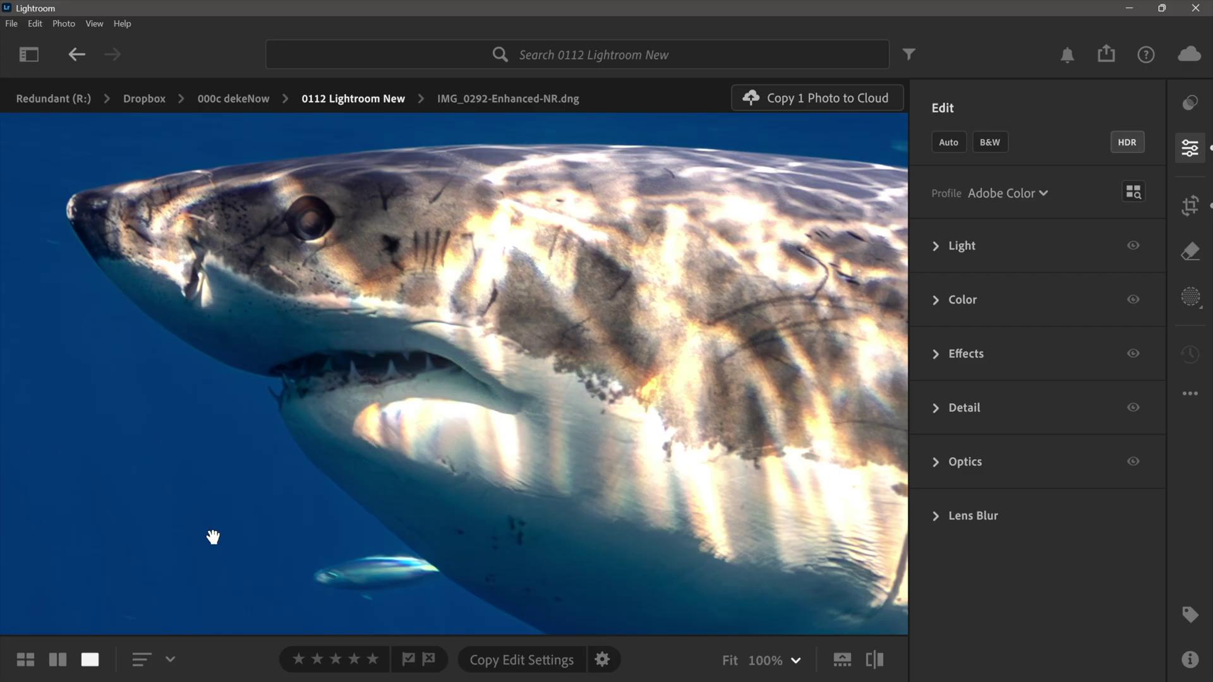
left_click(295, 561)
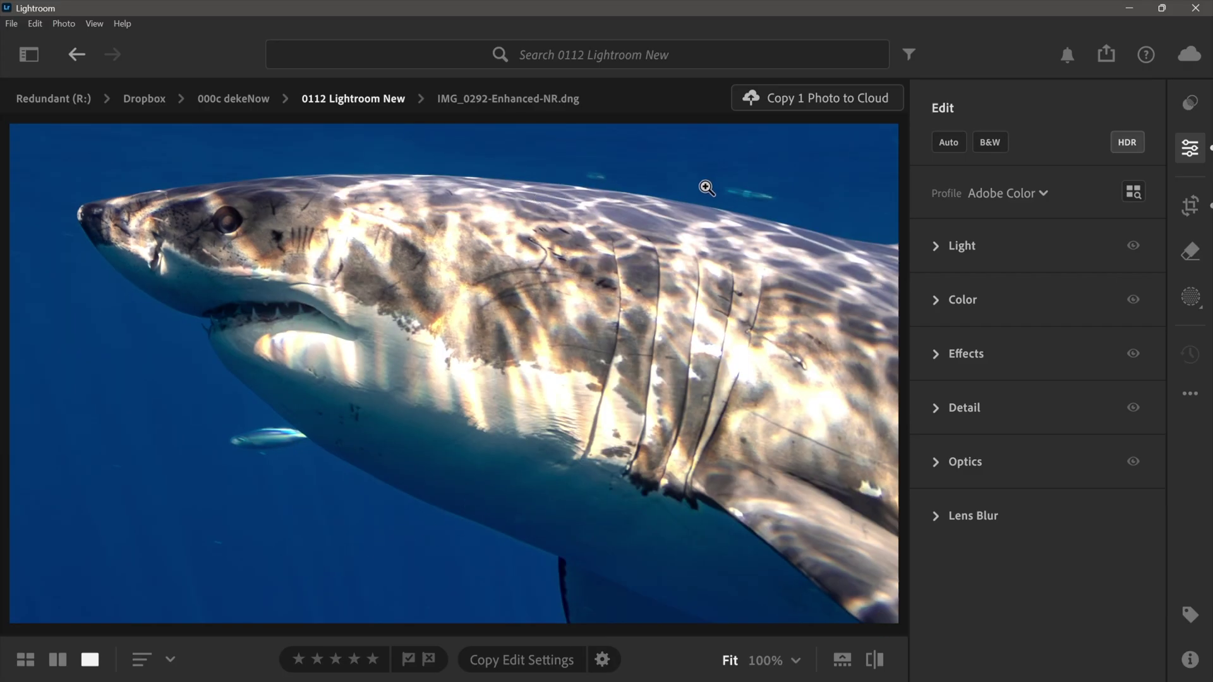
- Erase the two small fish above the shark's back with the Remove tool, brush size 9
left_click(1185, 256)
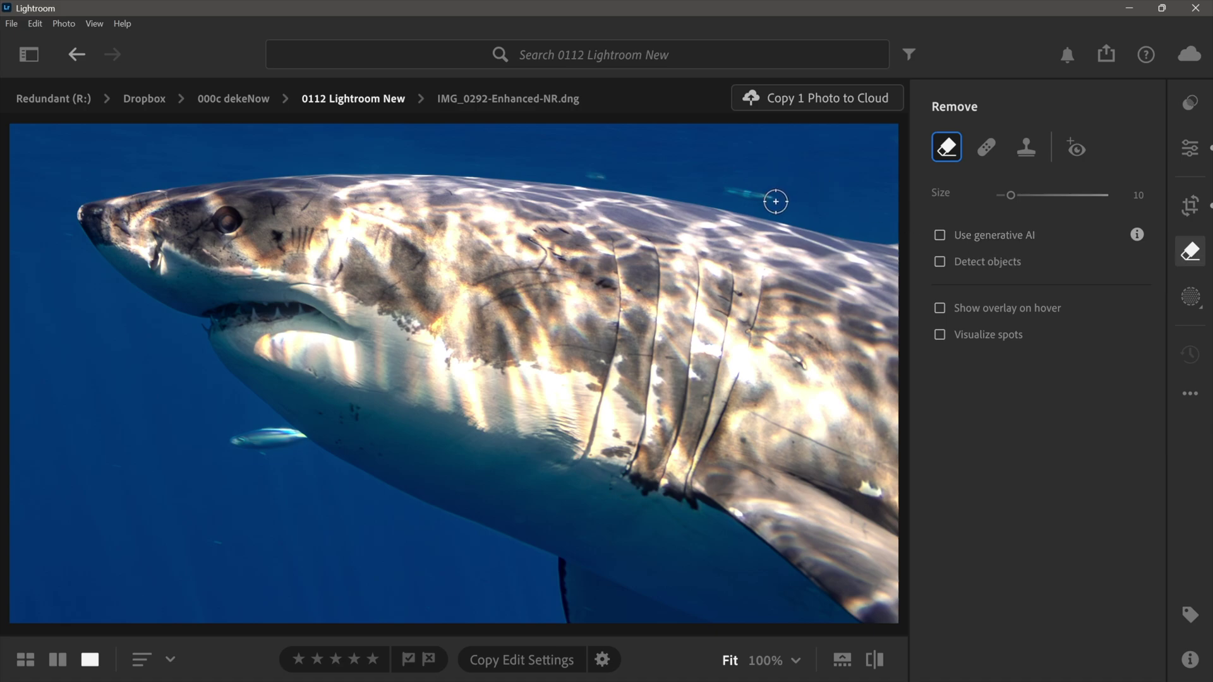
mouse_move(770, 195)
left_mouse_down()
mouse_move(726, 187)
mouse_move(748, 192)
left_mouse_up()
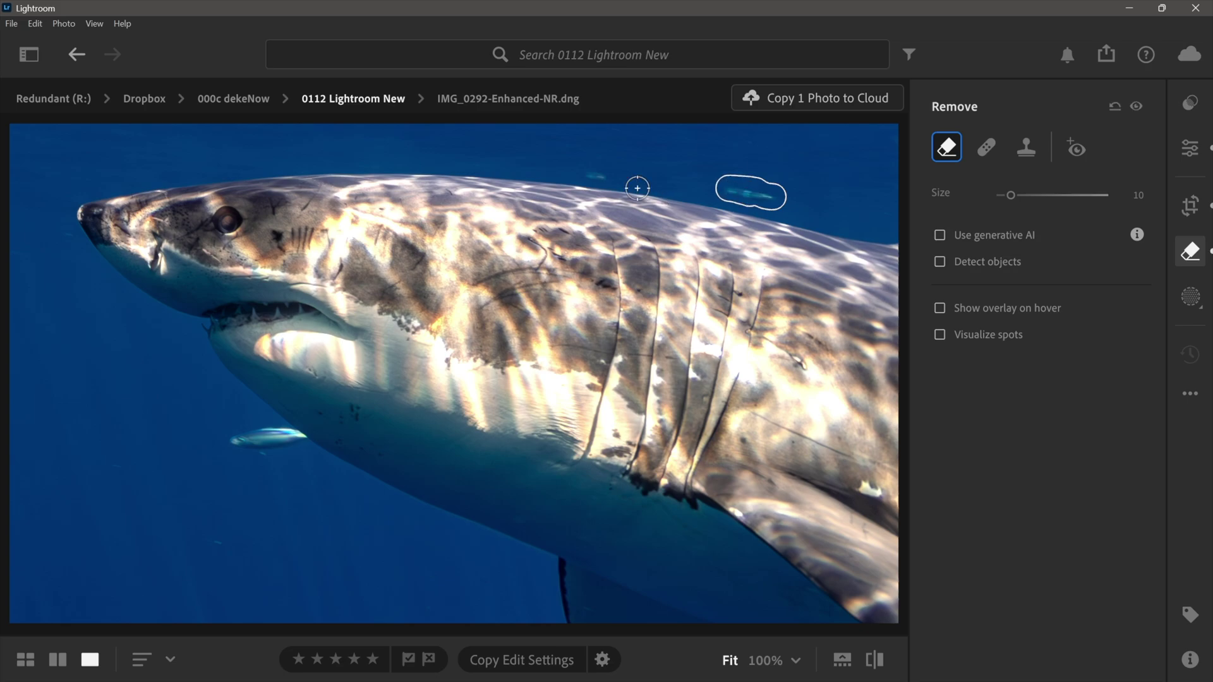
left_click_drag(612, 179, 588, 172)
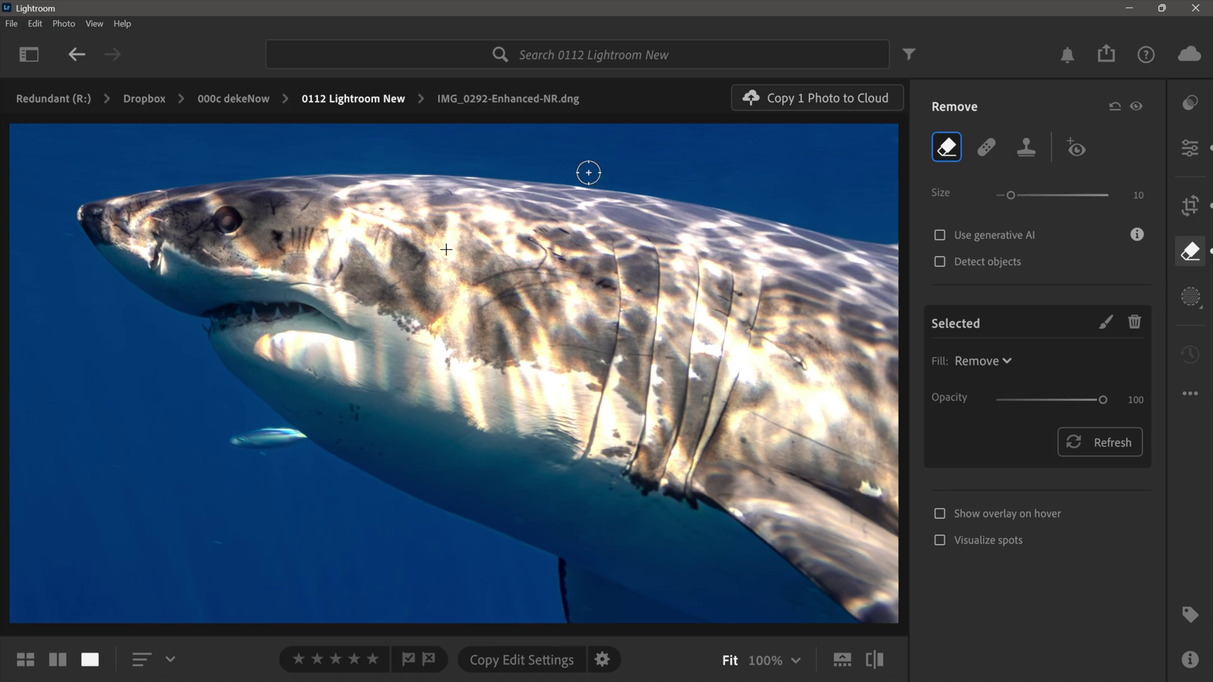
key("bracketleft")
key("e")
left_click(204, 460)
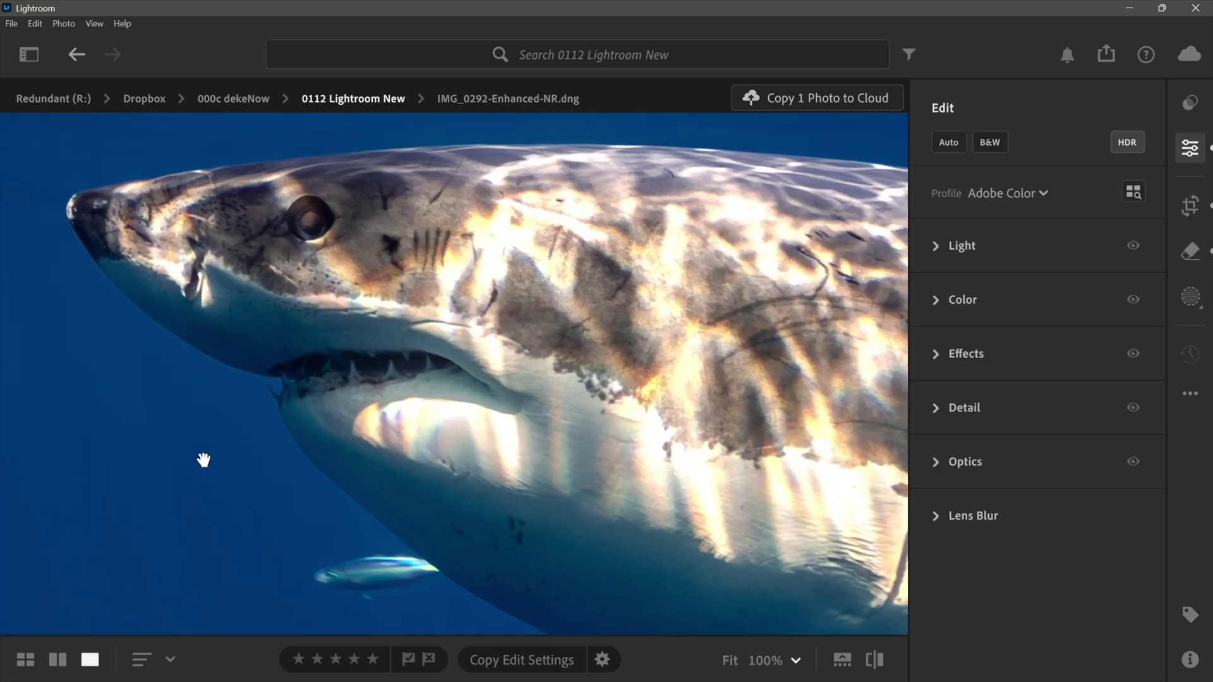
key("h")
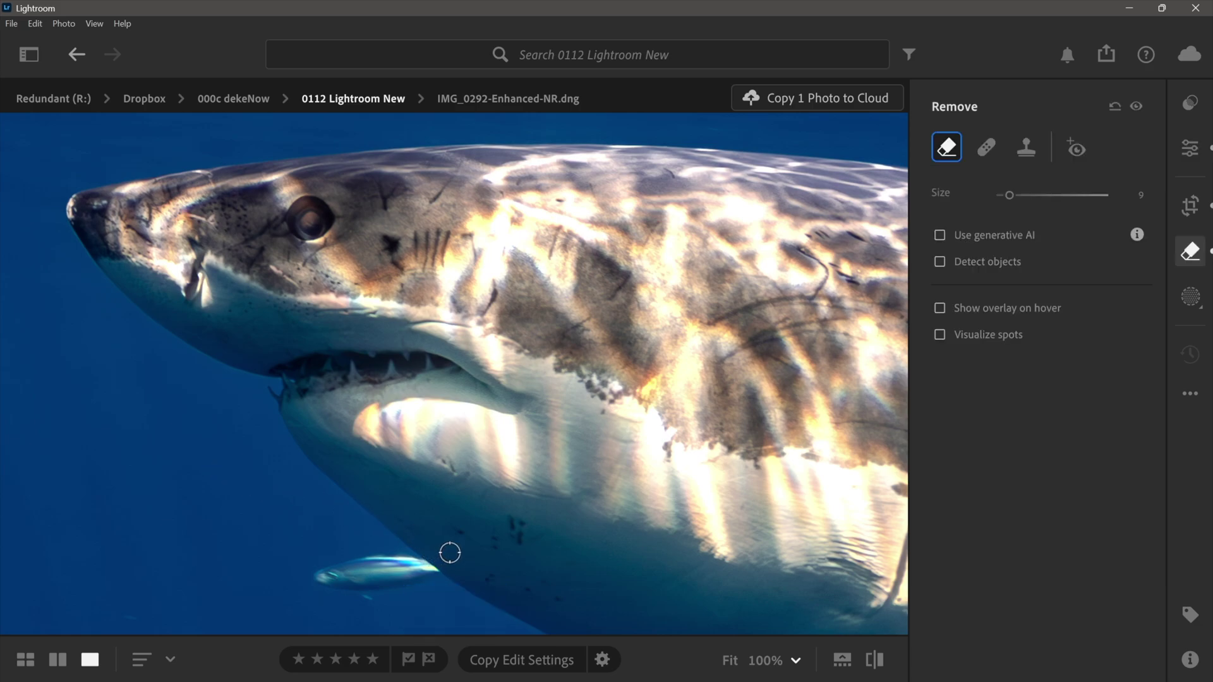
mouse_move(464, 552)
left_mouse_down()
mouse_move(300, 559)
mouse_move(327, 589)
mouse_move(414, 586)
mouse_move(471, 559)
mouse_move(459, 561)
left_mouse_up()
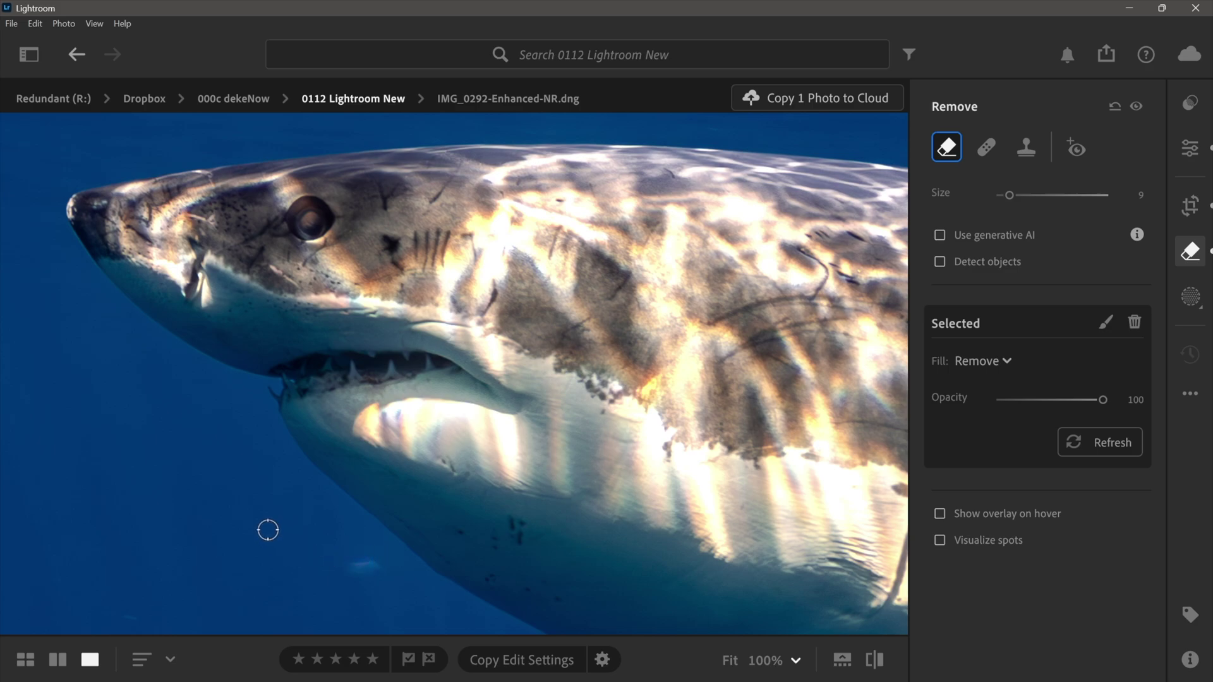
key("ctrl+z")
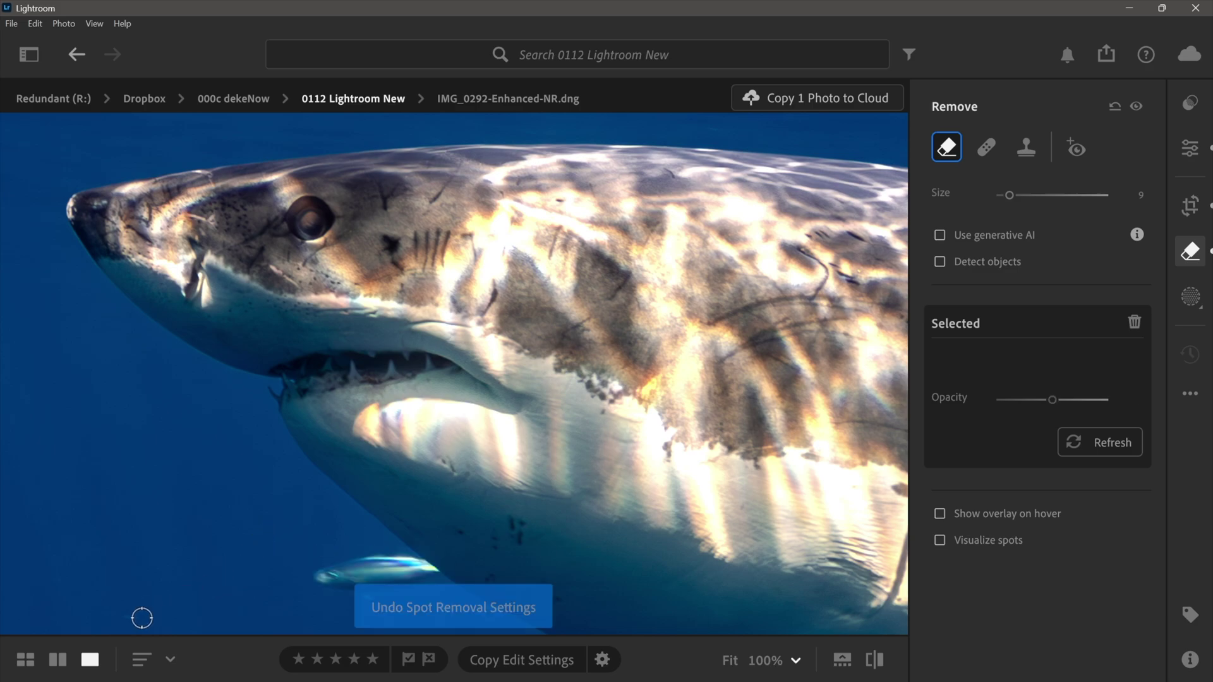
left_click(133, 618)
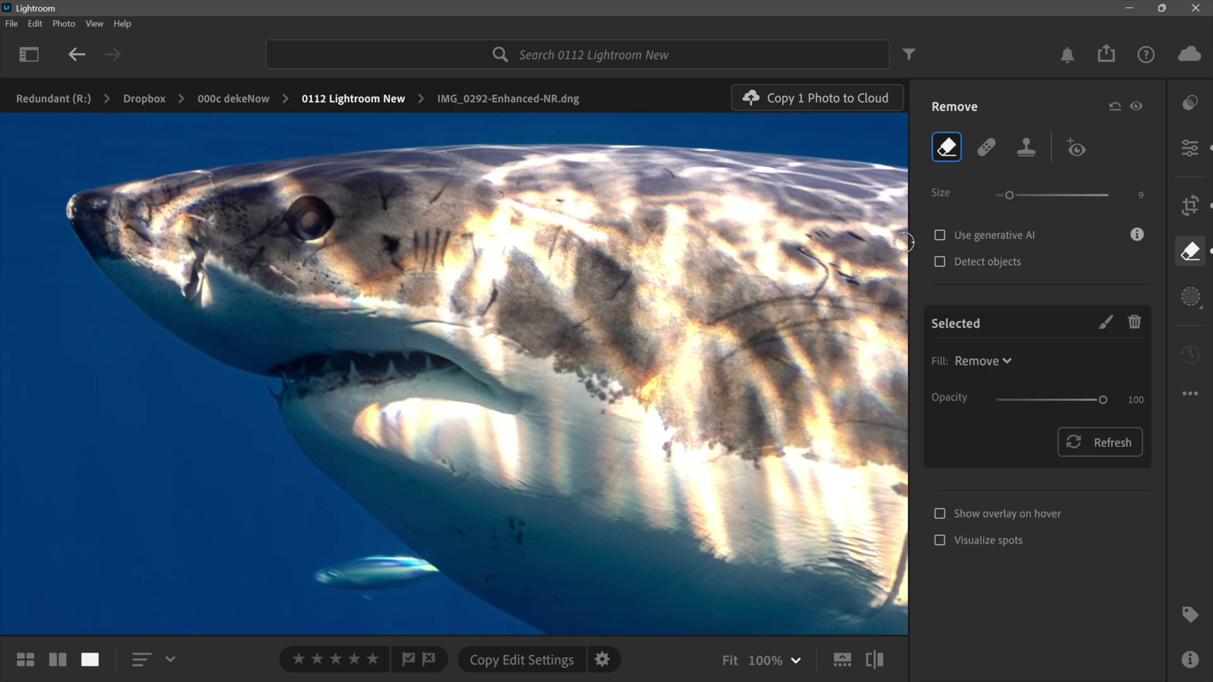
- Erase the small fish under the shark's jaw using generative AI removal
left_click(939, 239)
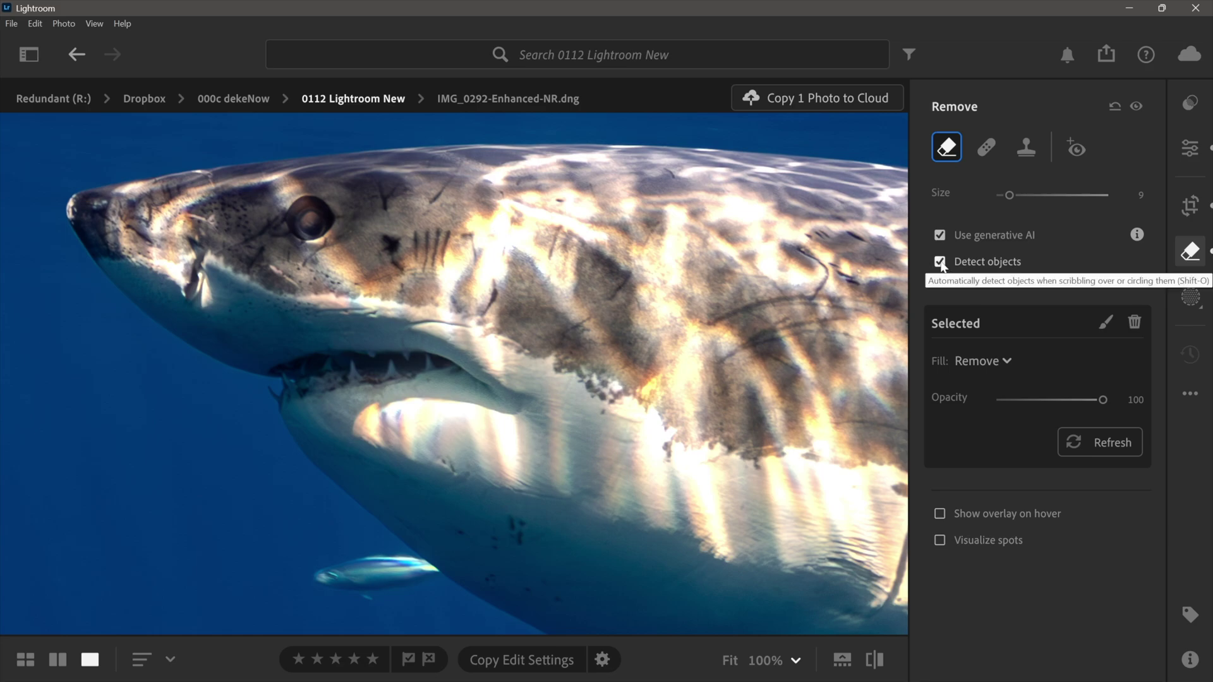
mouse_move(413, 553)
left_mouse_down()
mouse_move(335, 559)
mouse_move(302, 578)
mouse_move(357, 610)
mouse_move(451, 576)
mouse_move(393, 547)
mouse_move(320, 563)
mouse_move(310, 577)
left_mouse_up()
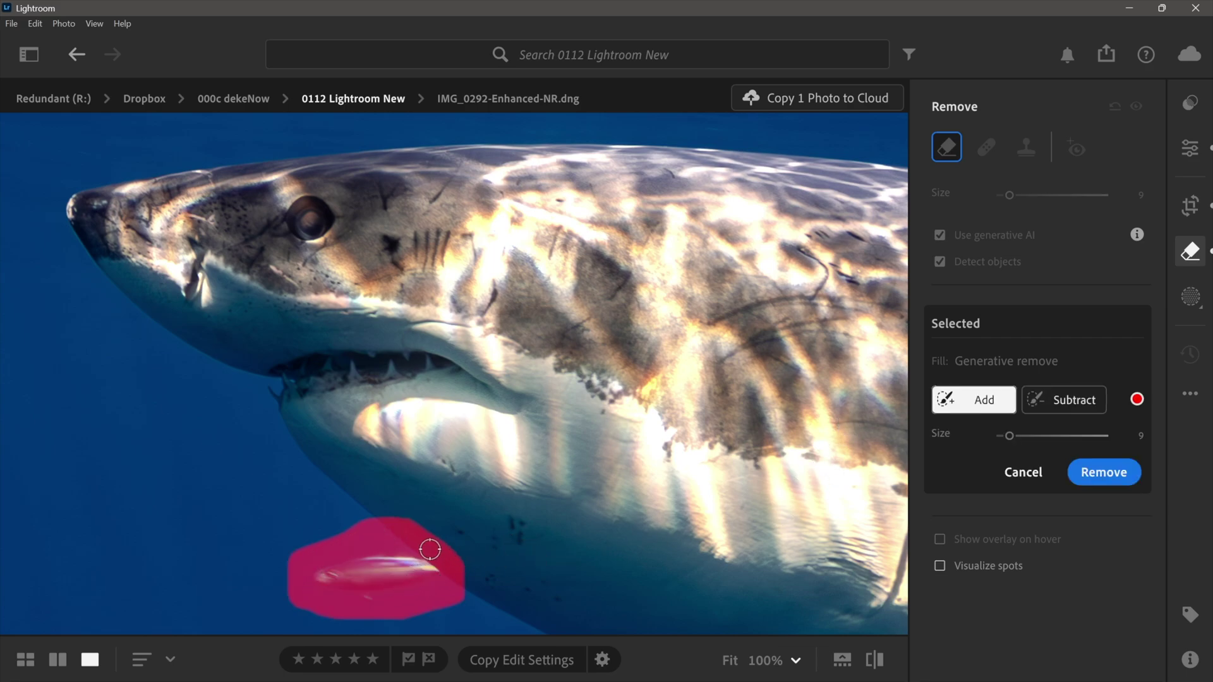
left_click(1109, 475)
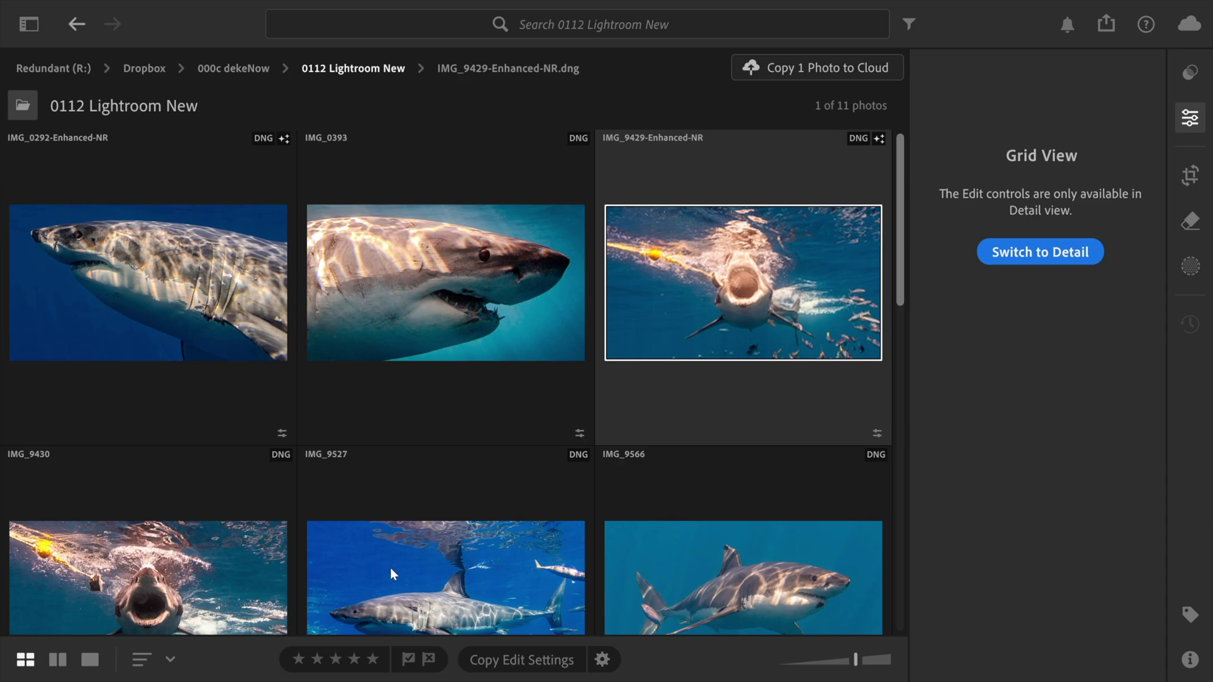
- Open IMG_9429-Enhanced-NR, the open-mouthed shark, in Detail view with D
key("d")
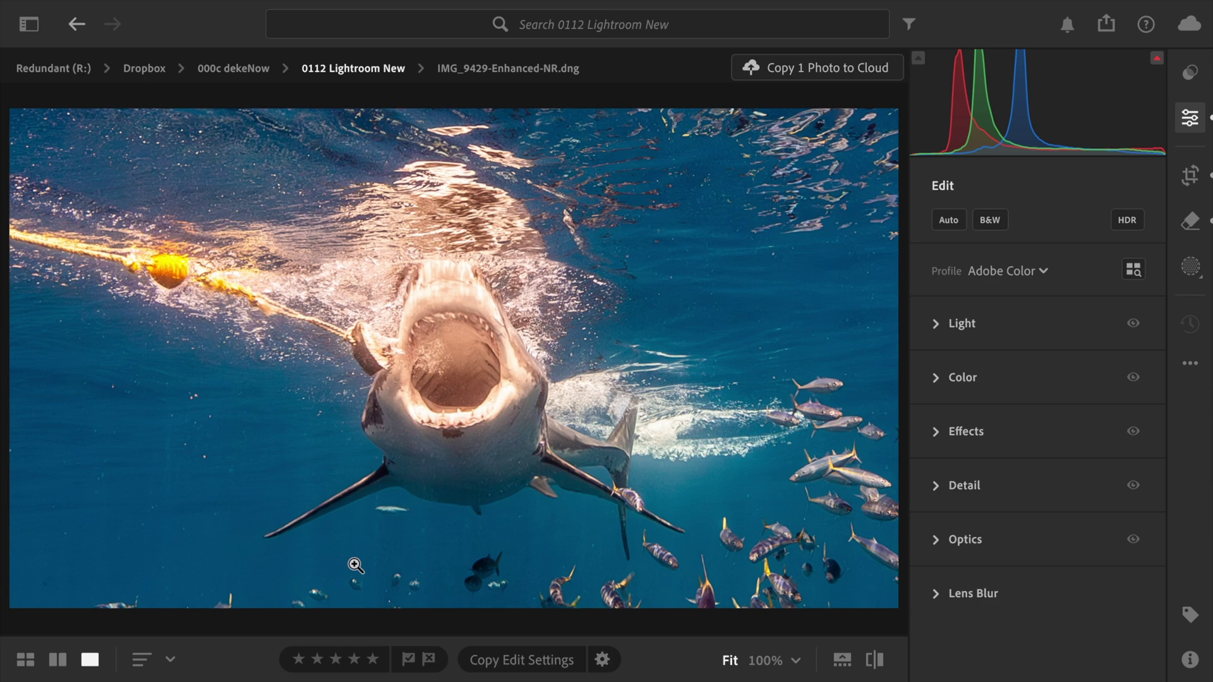
- Zoom to 100% on the open-mouthed shark's mouth
left_click(355, 566)
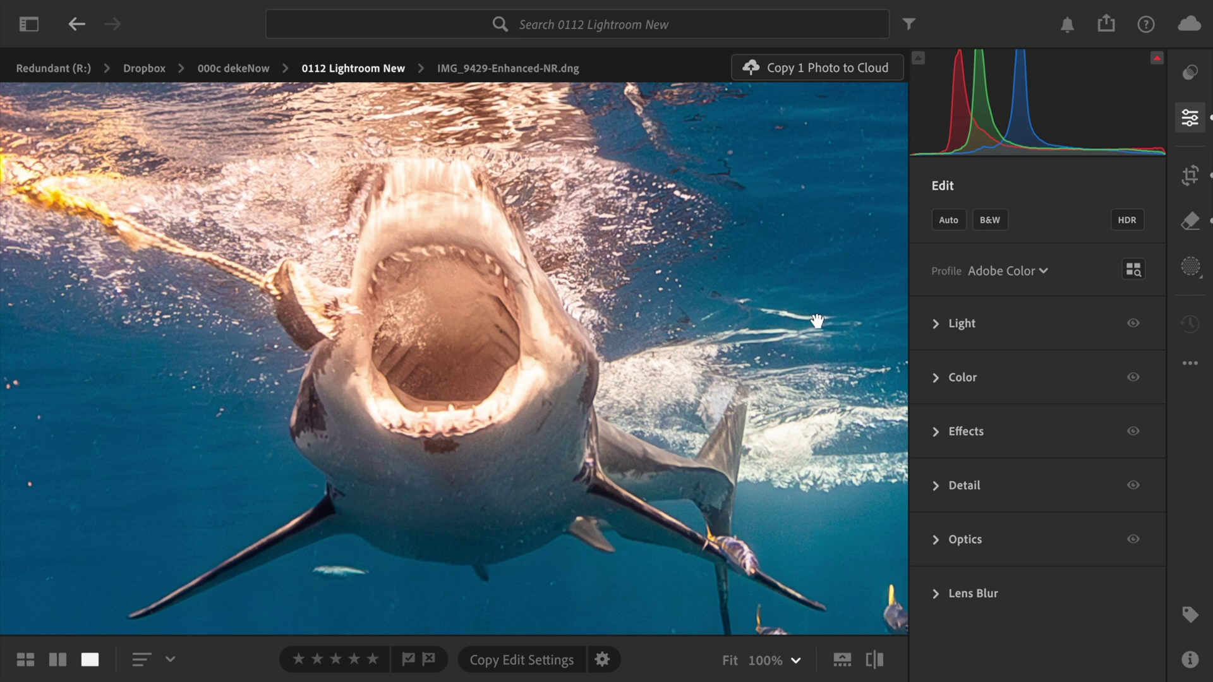
left_click(930, 324)
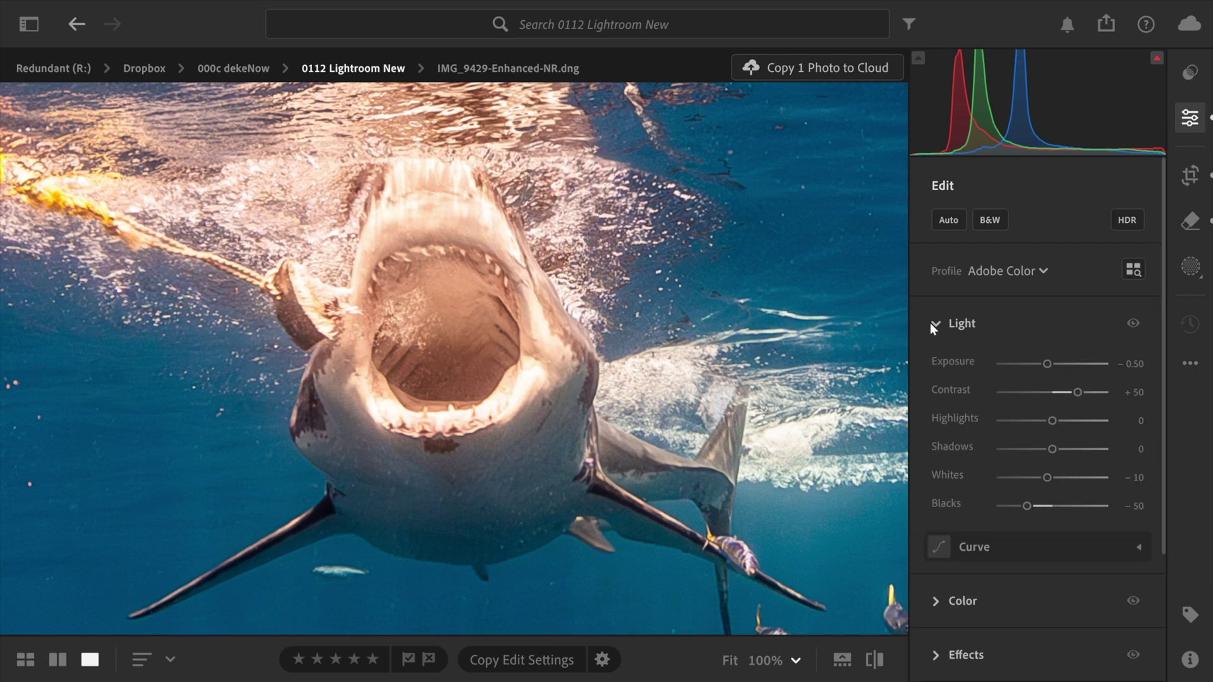
key("alt")
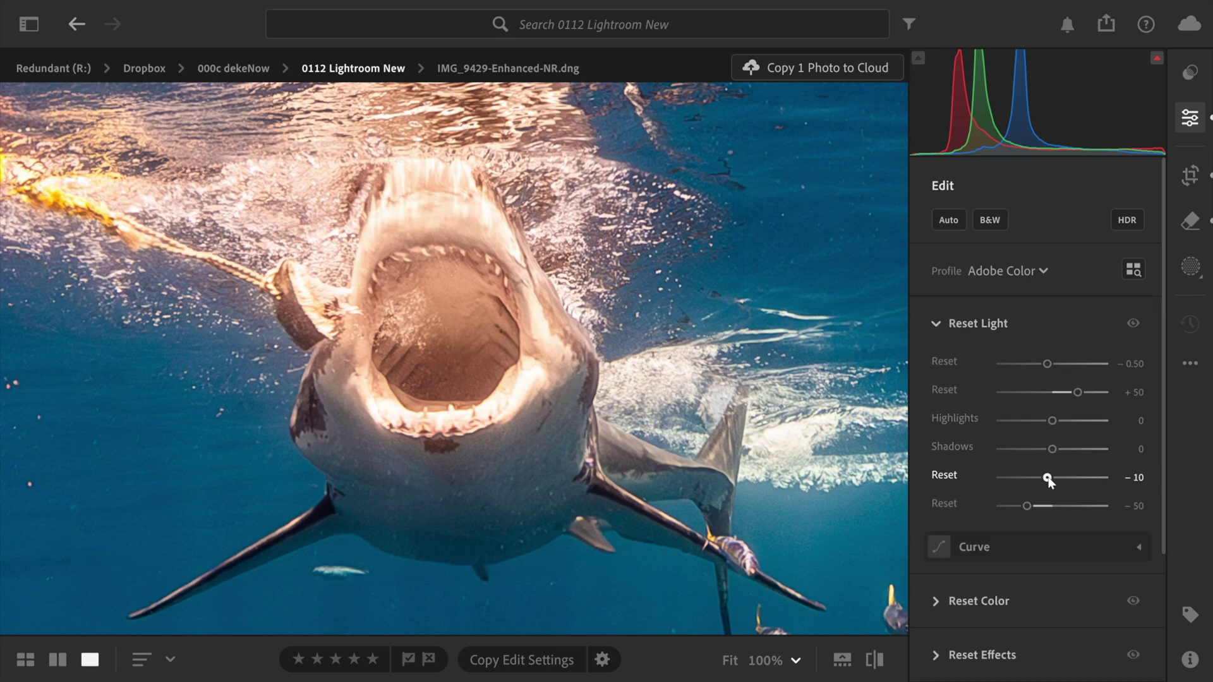
left_click_drag(1047, 478, 1047, 479)
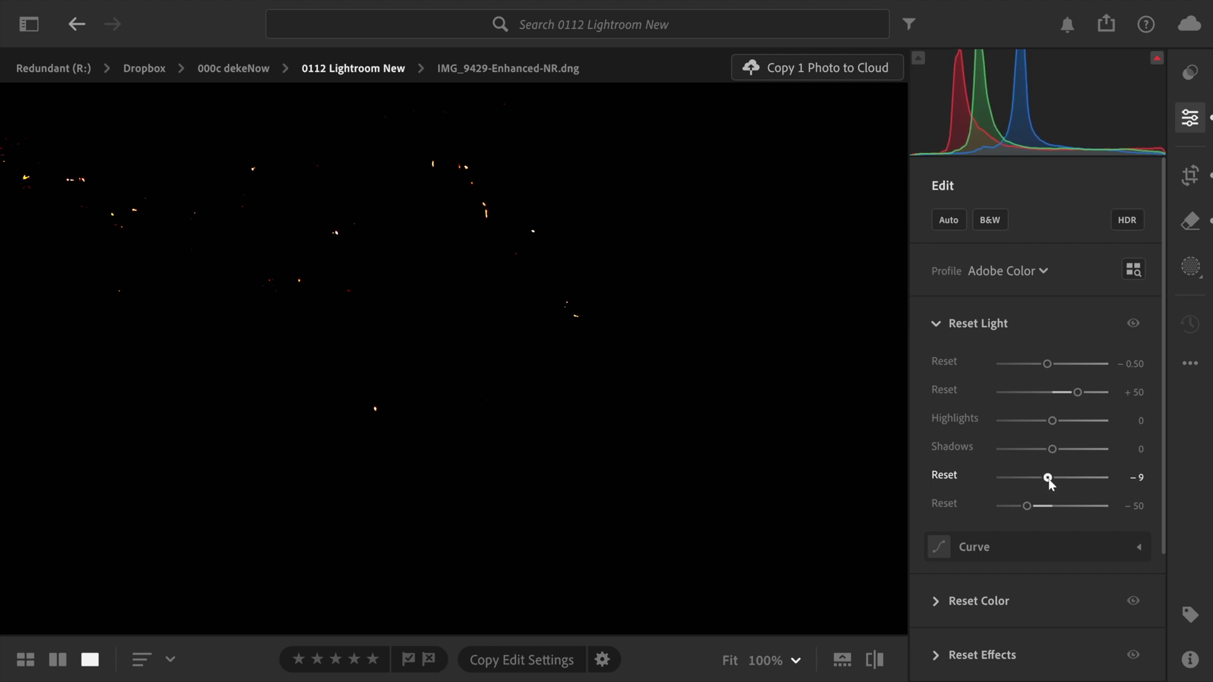
left_click_drag(1047, 479, 1048, 479)
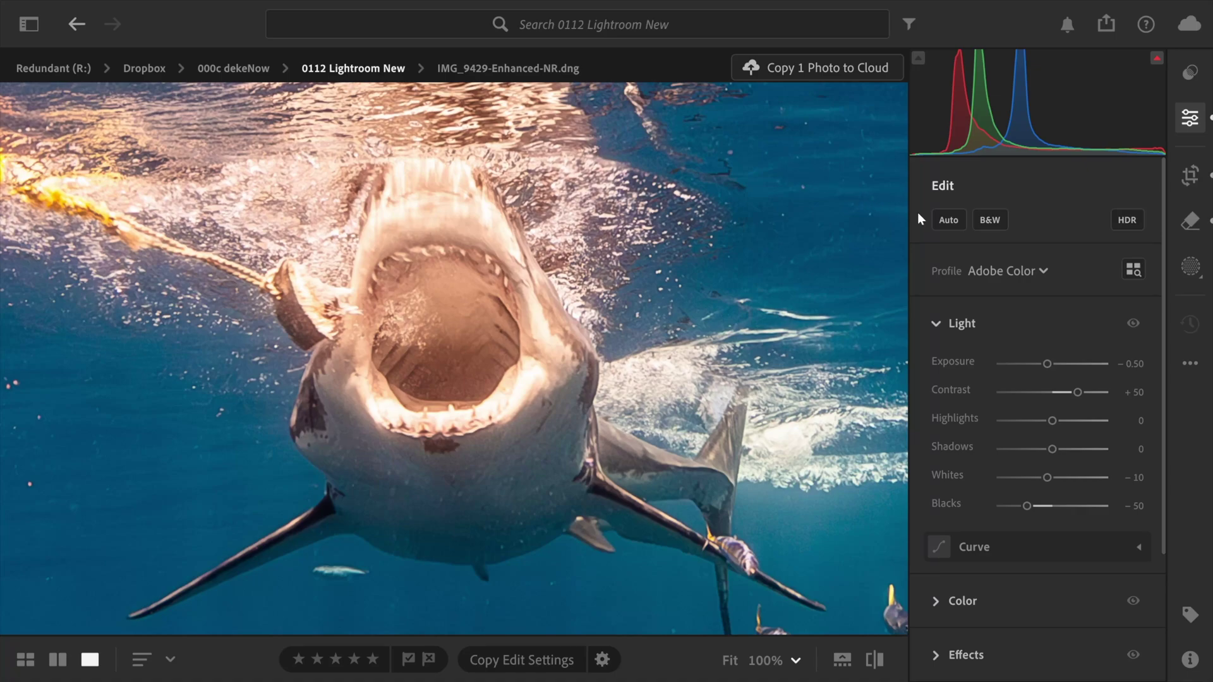
- Enable HDR editing with a 4-stop maximum, toggling it off and on to compare
left_click(1123, 219)
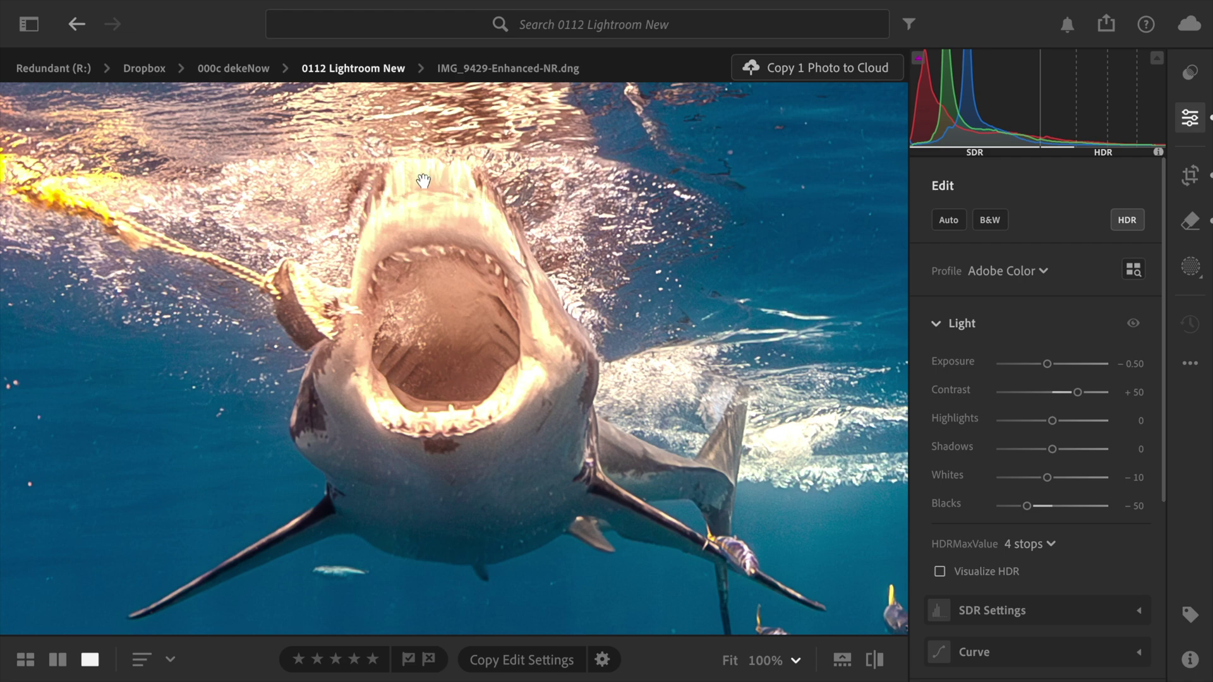
left_click(1124, 219)
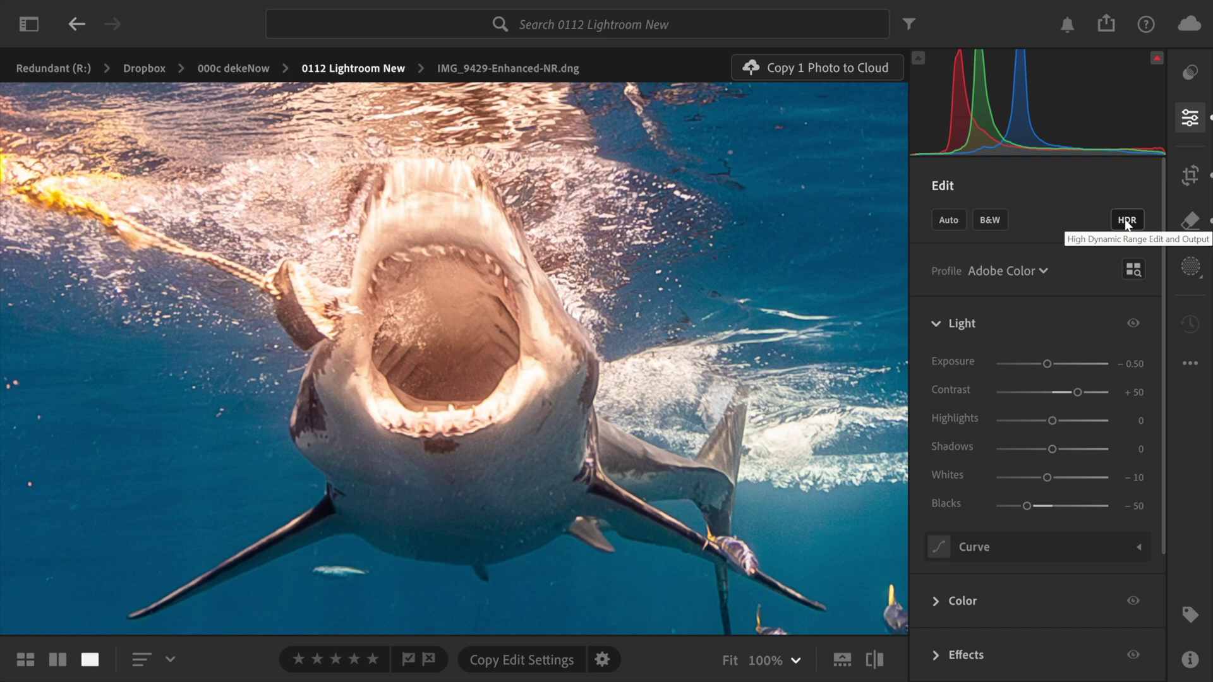
left_click(1125, 221)
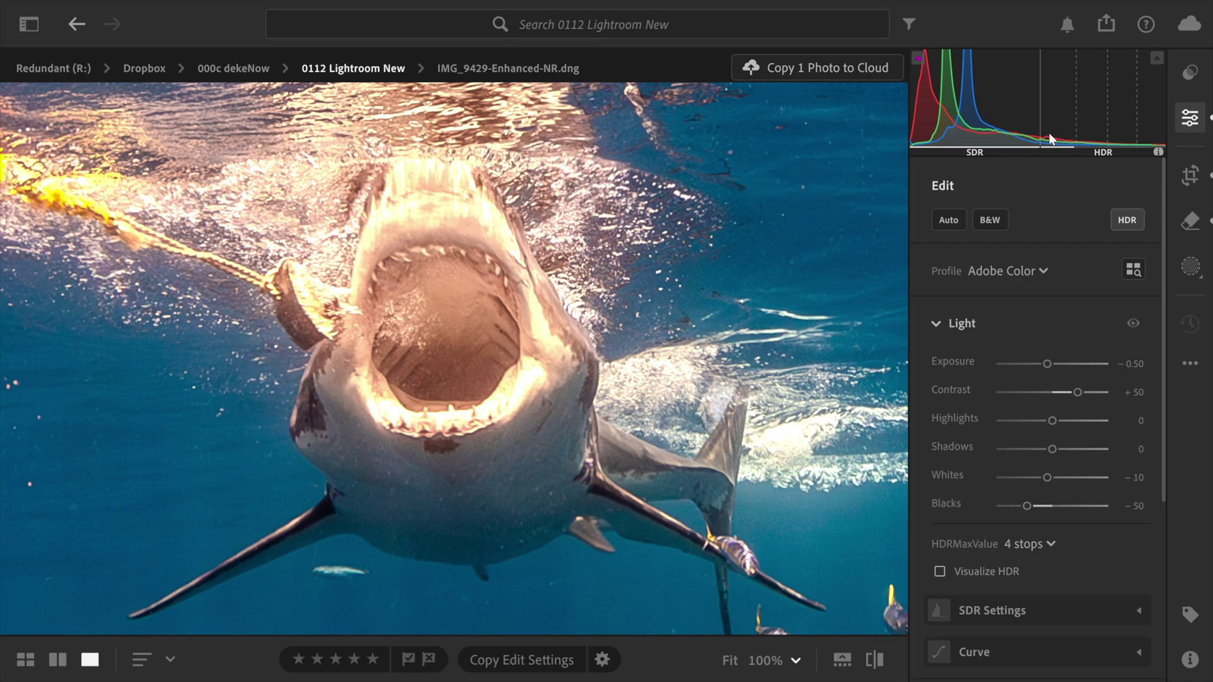
- Show then hide the HDR range overlay, and display where HDR highlights clip
left_click(961, 571)
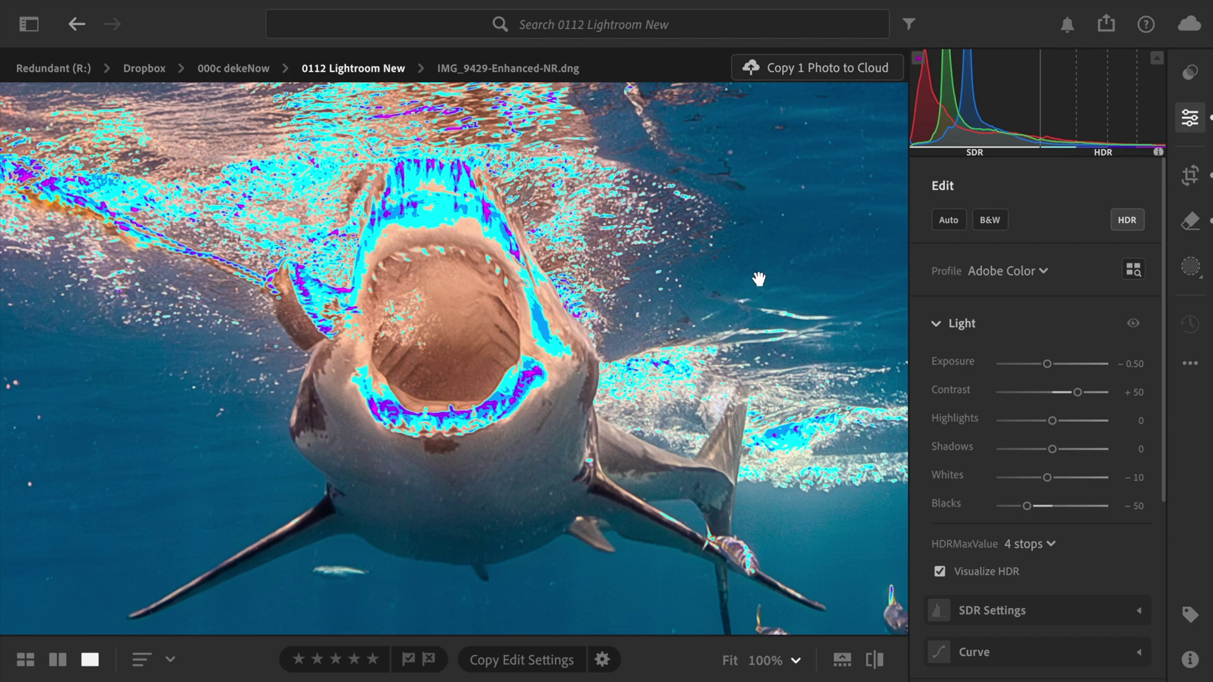
left_click(940, 571)
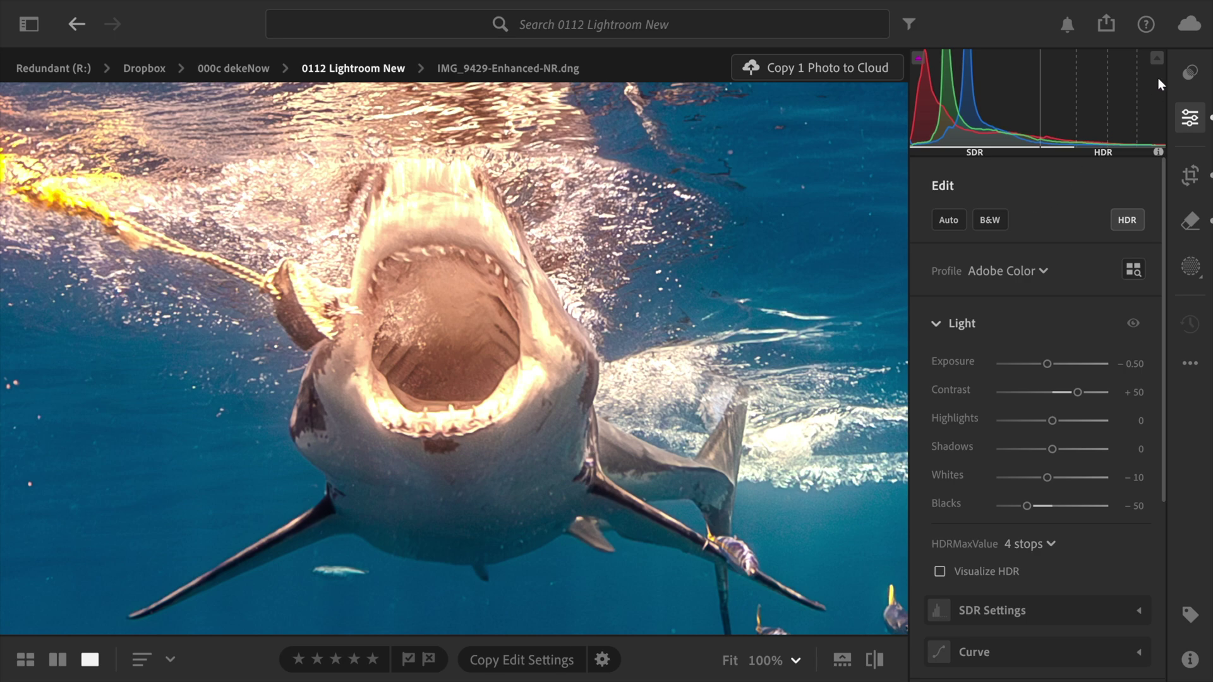
left_click(1156, 59)
- Toggle Preview for SDR Display on and off to compare with HDR, then expand the Curve section
left_click(1050, 606)
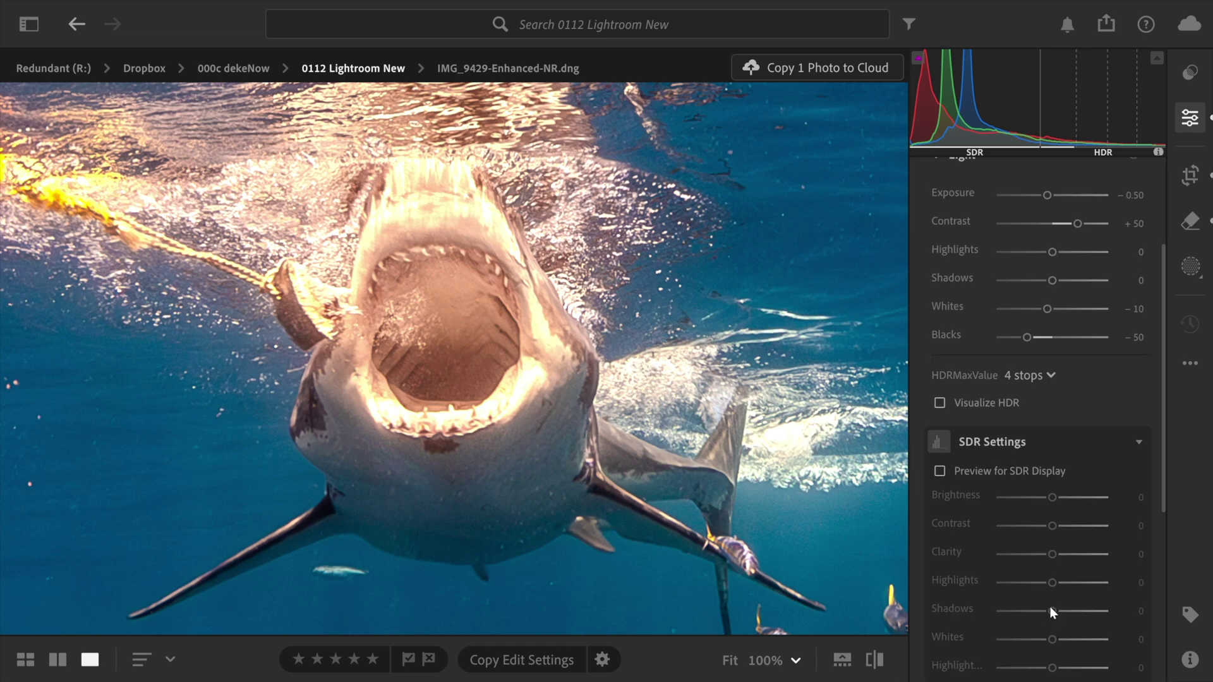
left_click(971, 470)
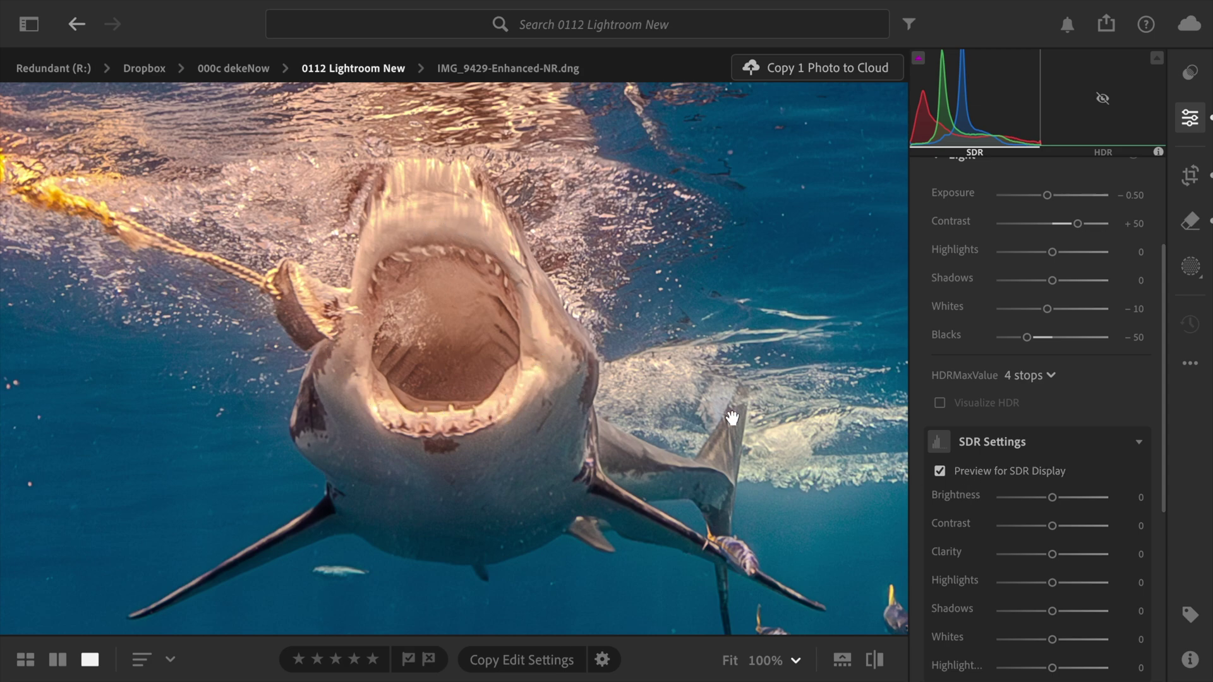
left_click(940, 471)
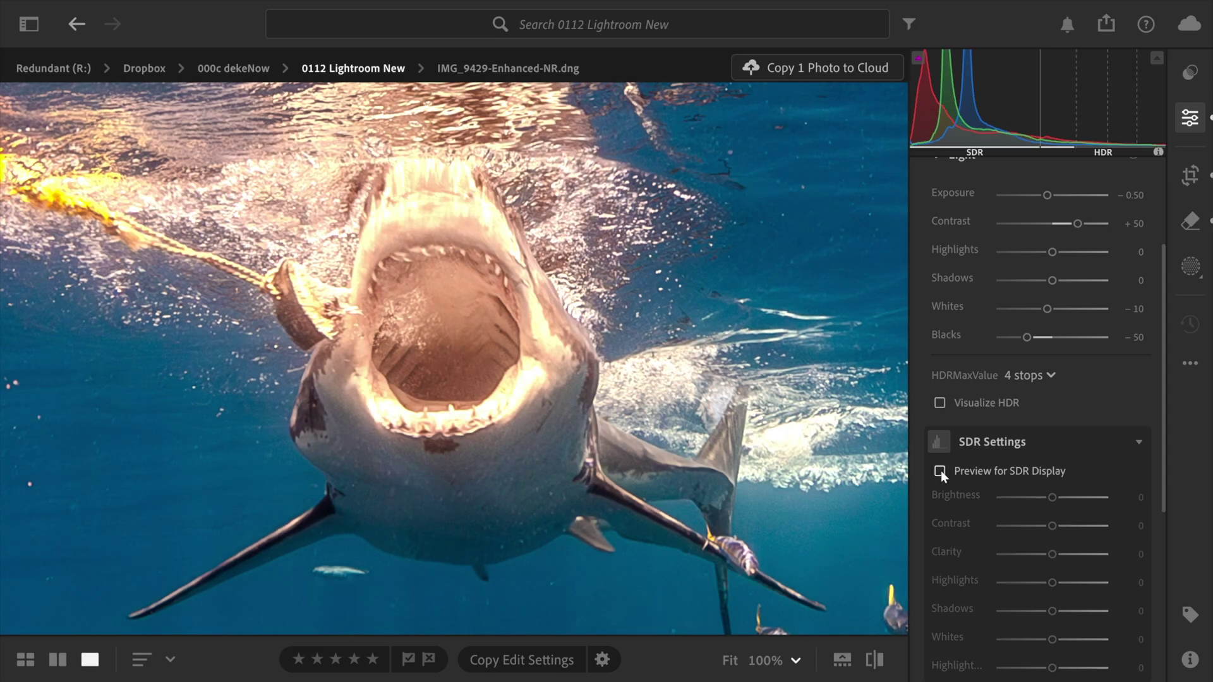
left_click(1130, 441)
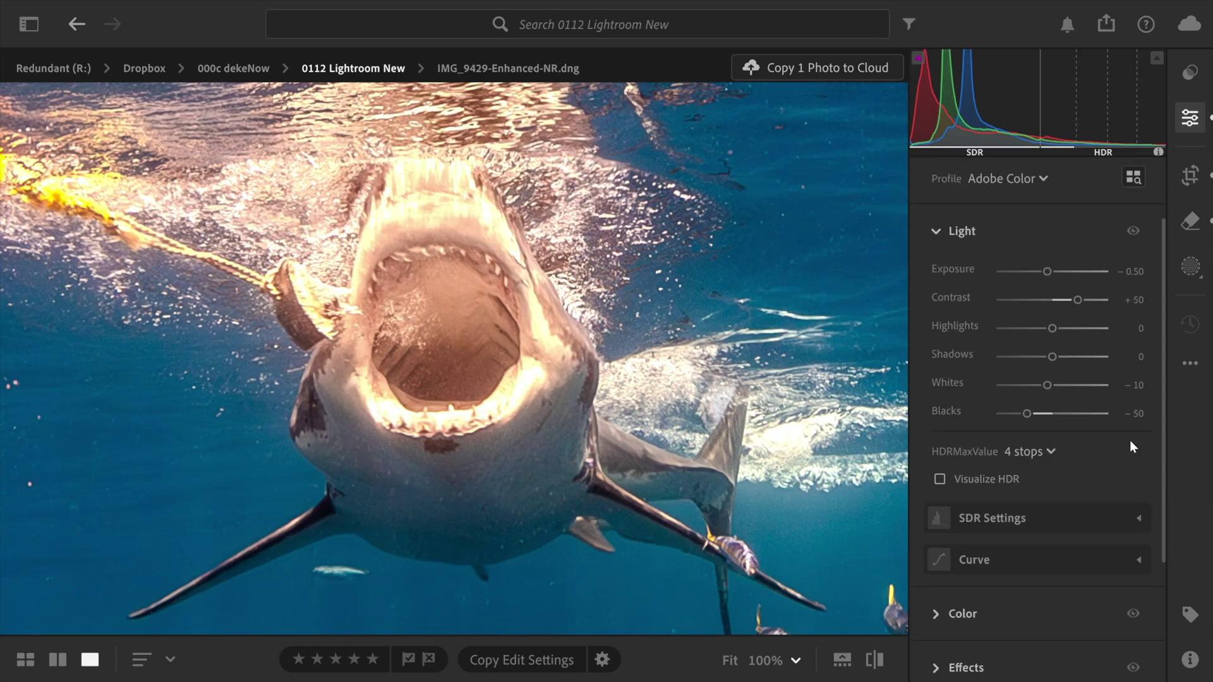
left_click(1061, 560)
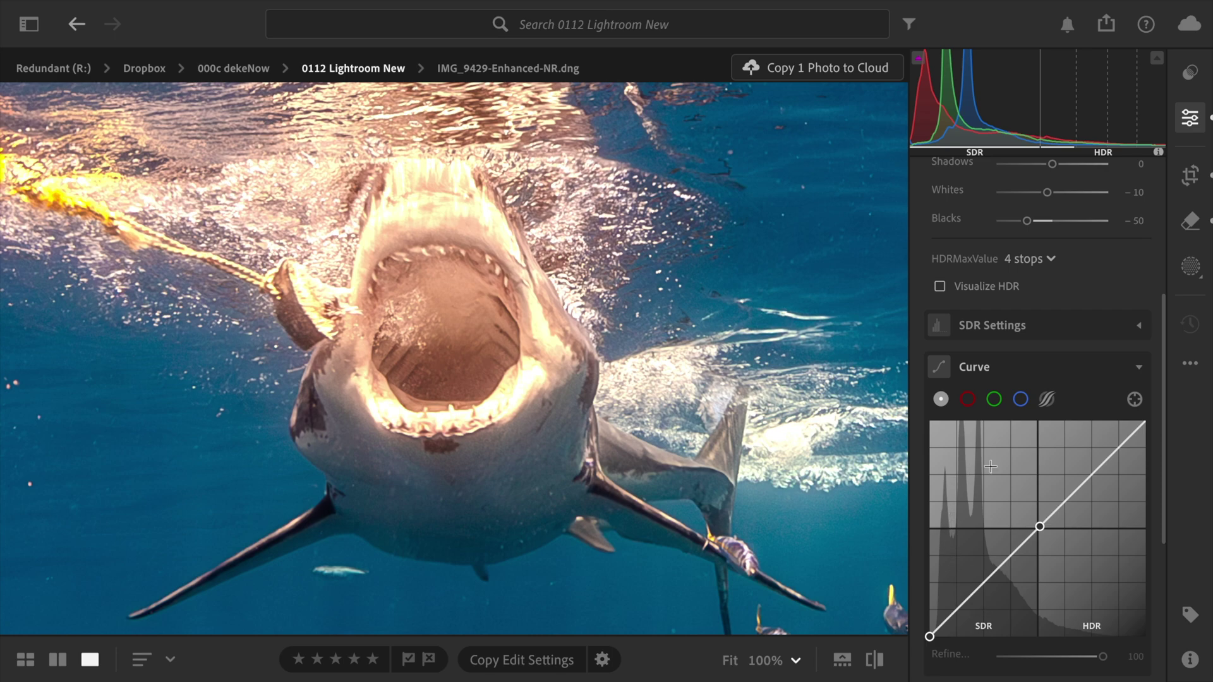
- Collapse the Curve section to reveal the Light adjustments again
left_click(1139, 367)
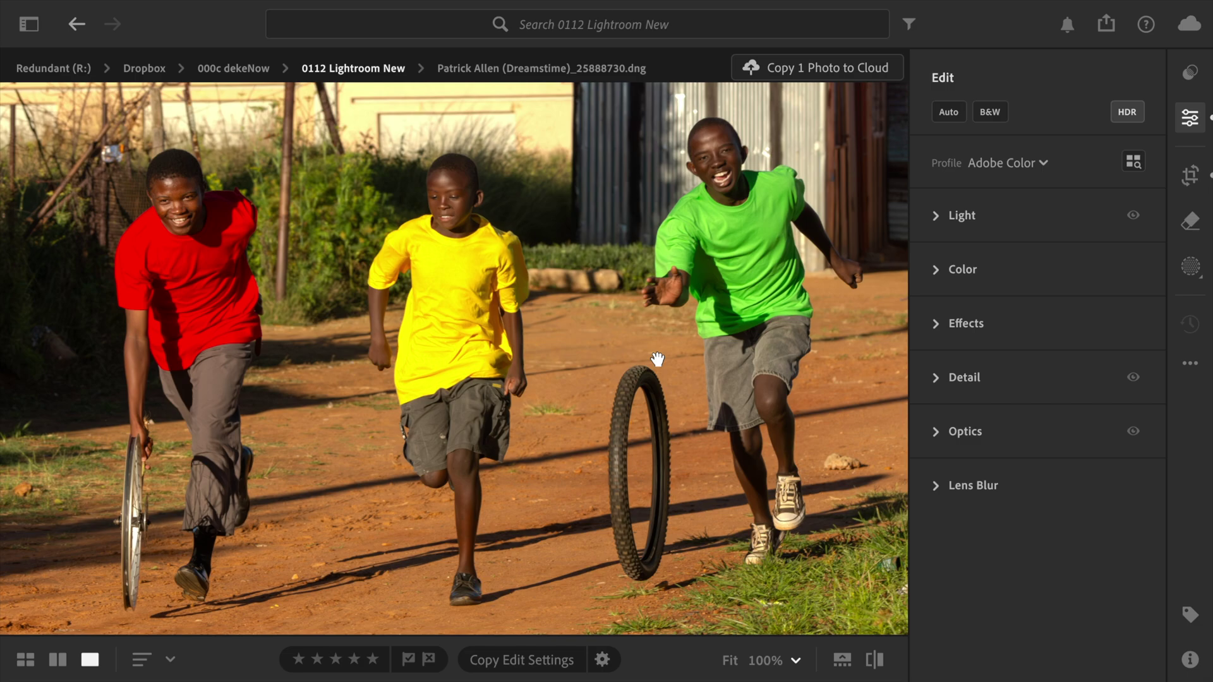
- Open Preferences with Ctrl+, and switch to the General page showing Enable People View
left_click_drag(642, 342, 657, 359)
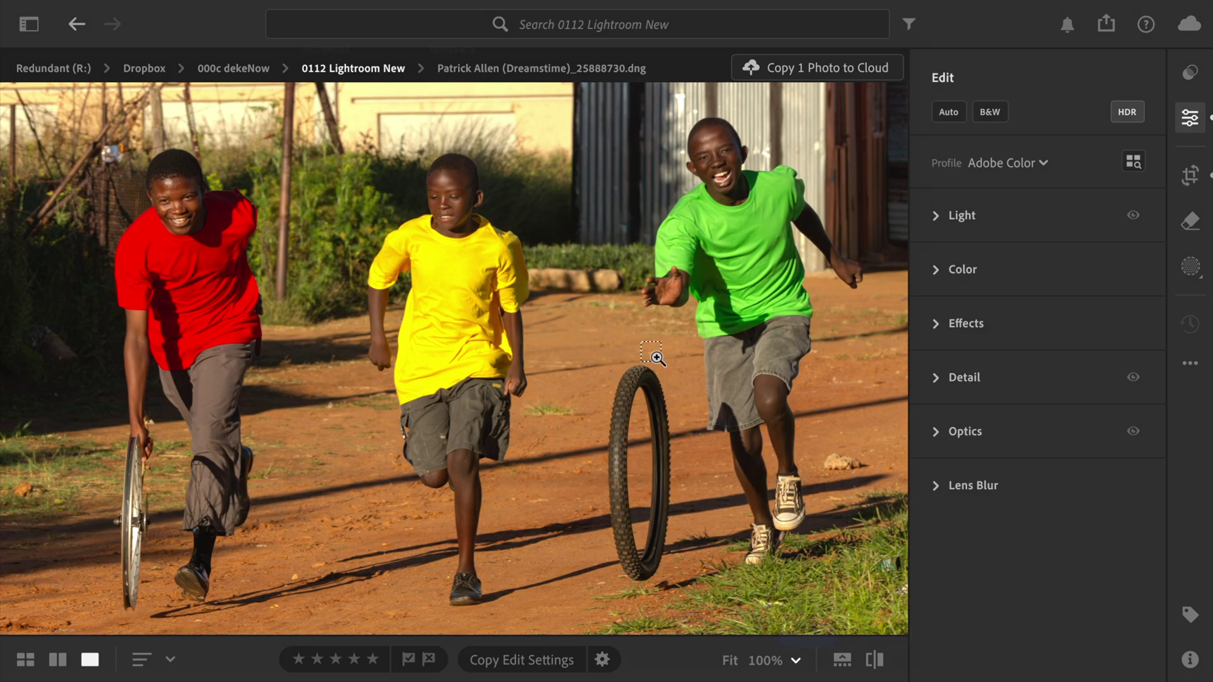
key("ctrl+comma")
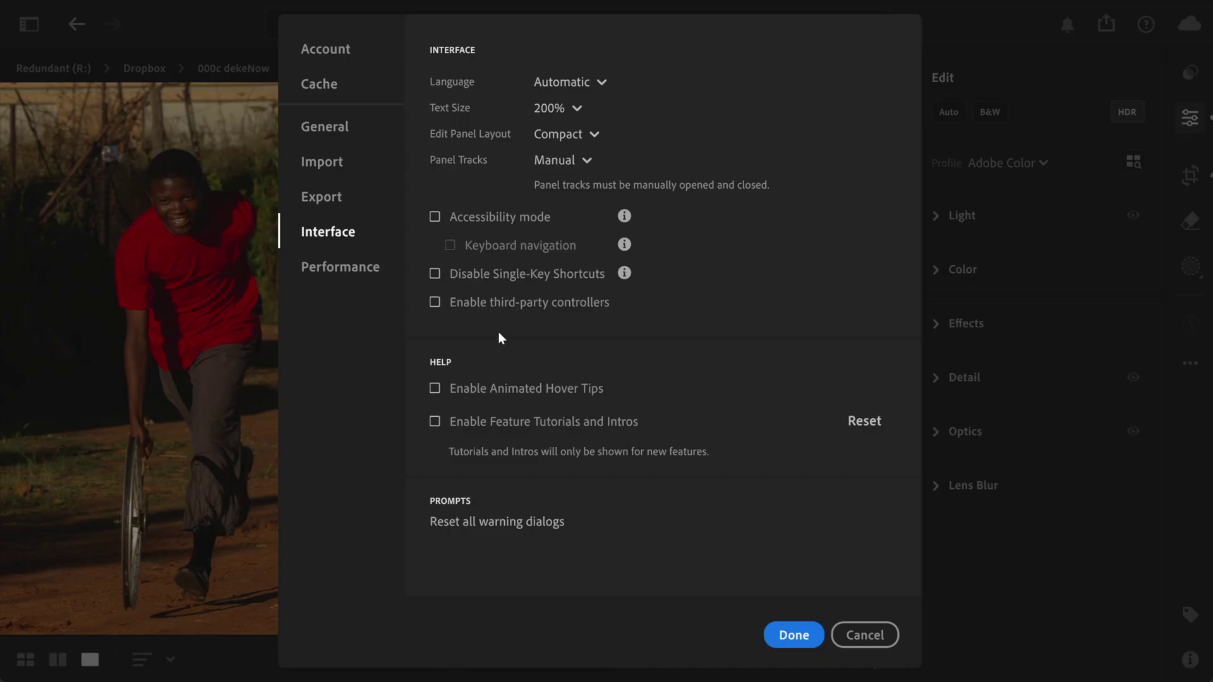
left_click(326, 136)
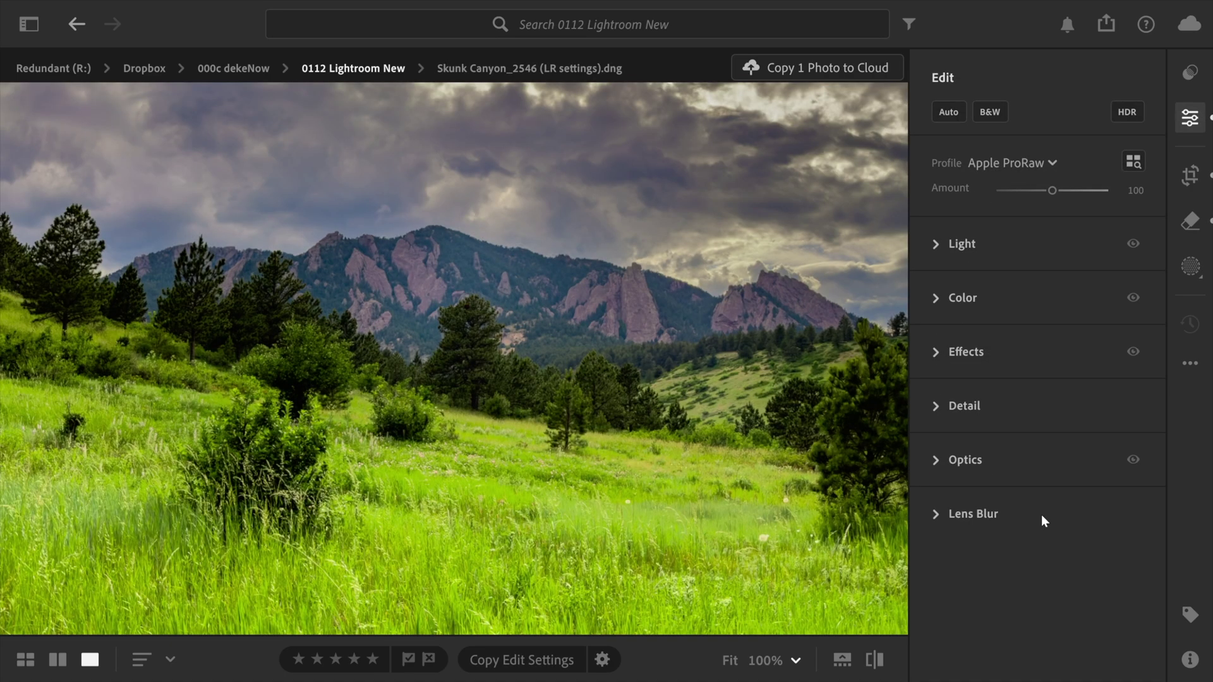
- Expand the Lens Blur panel for the Skunk Canyon landscape
left_click(935, 514)
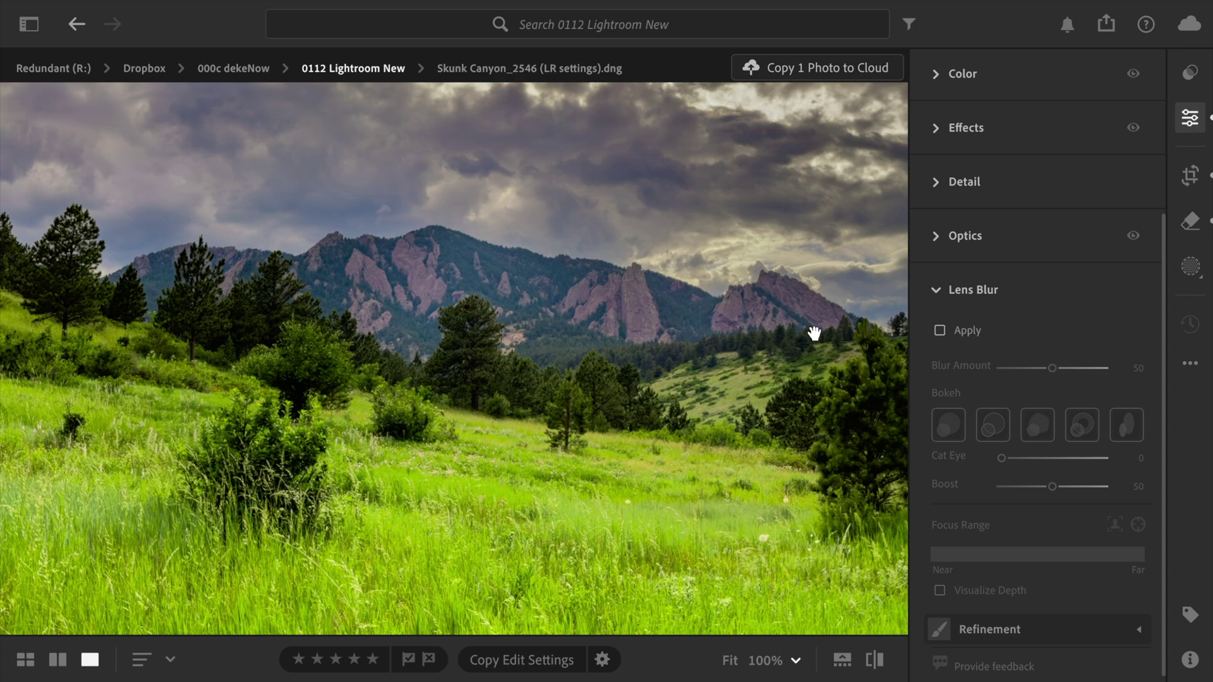
- Apply Lens Blur, trying the Oval bokeh before settling on the Bubble bokeh shape
left_click(941, 329)
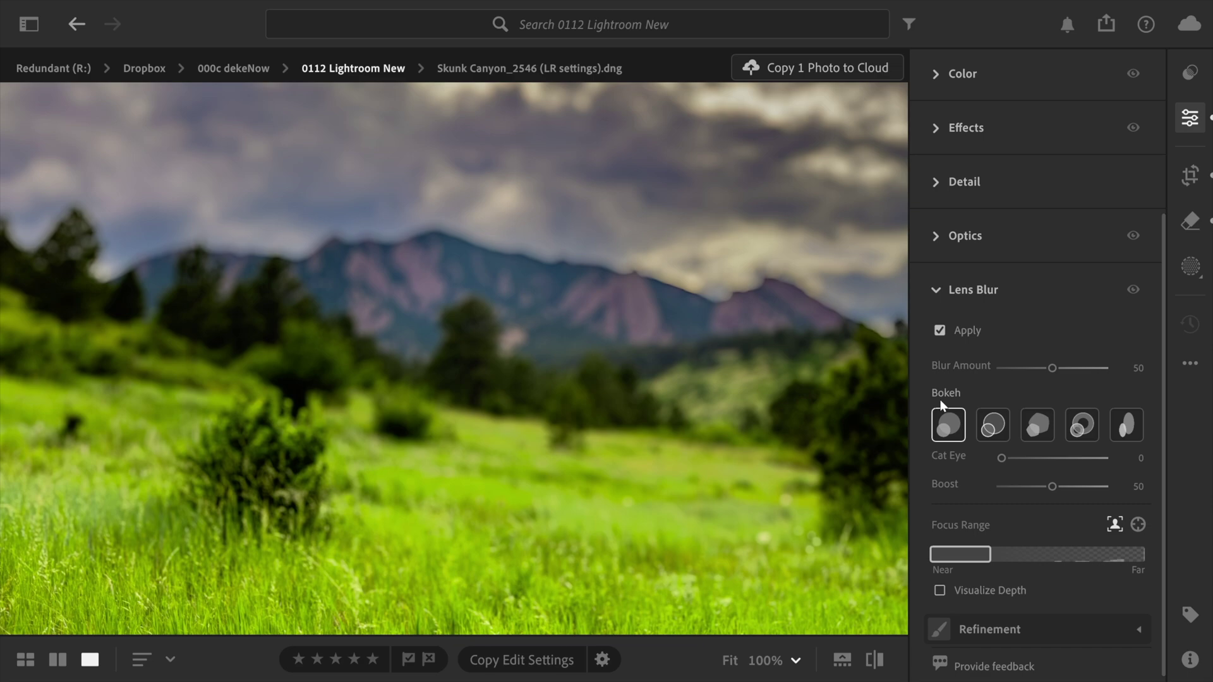
left_click(1116, 427)
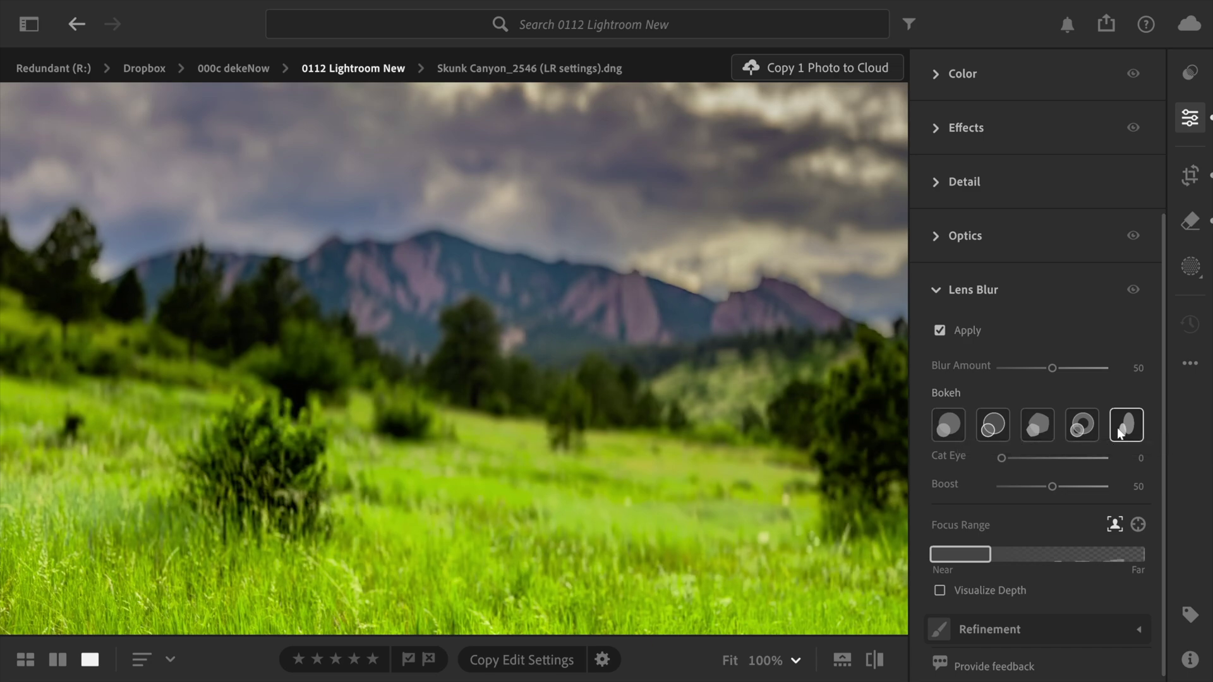
left_click(995, 434)
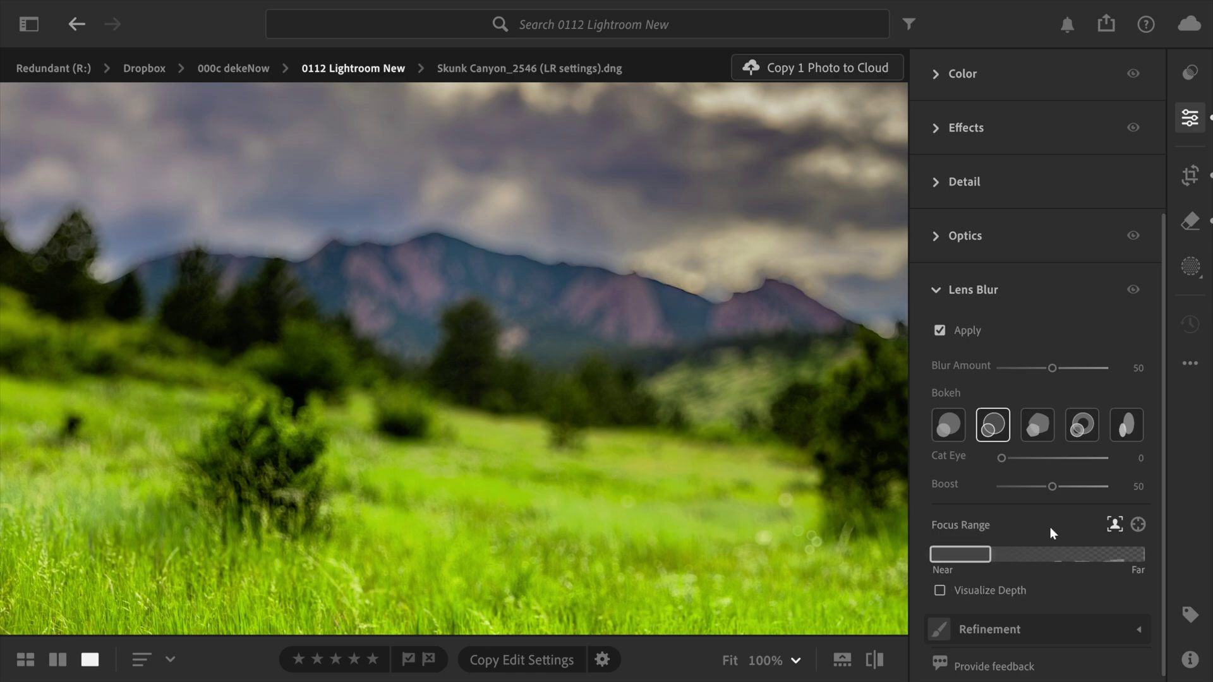
- Set focus on the distant mountains and push the Focus Range toward Far
left_click(1136, 524)
left_click(622, 311)
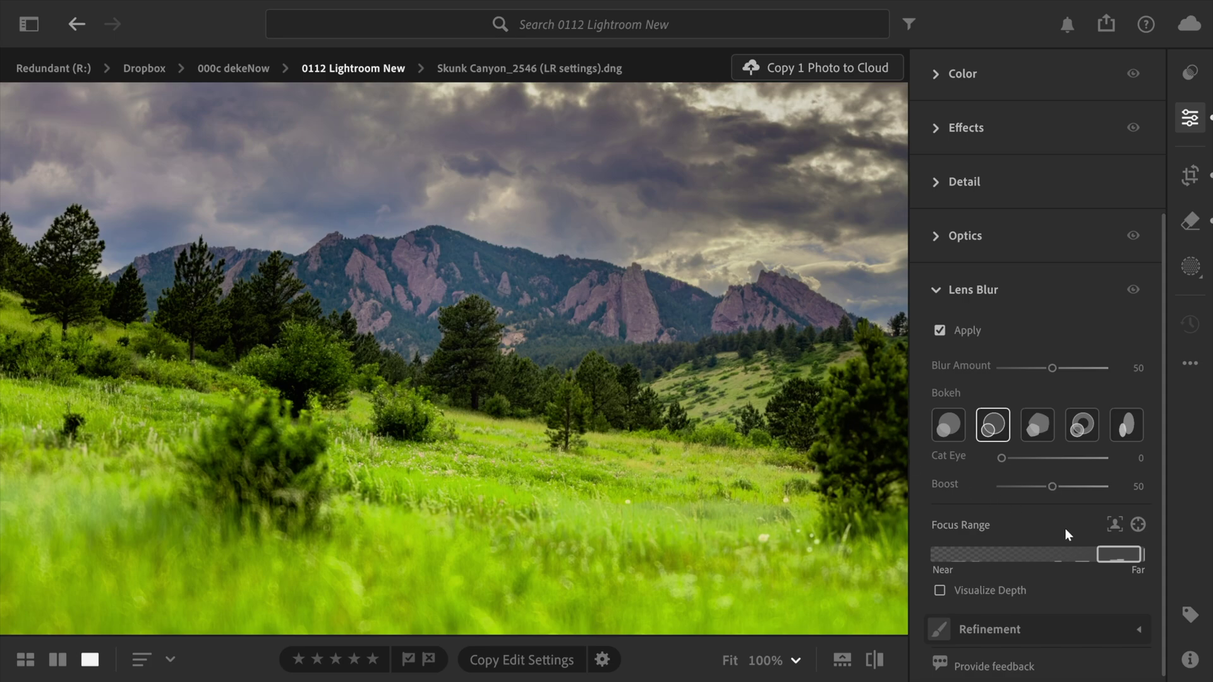
left_click_drag(1102, 557, 1129, 560)
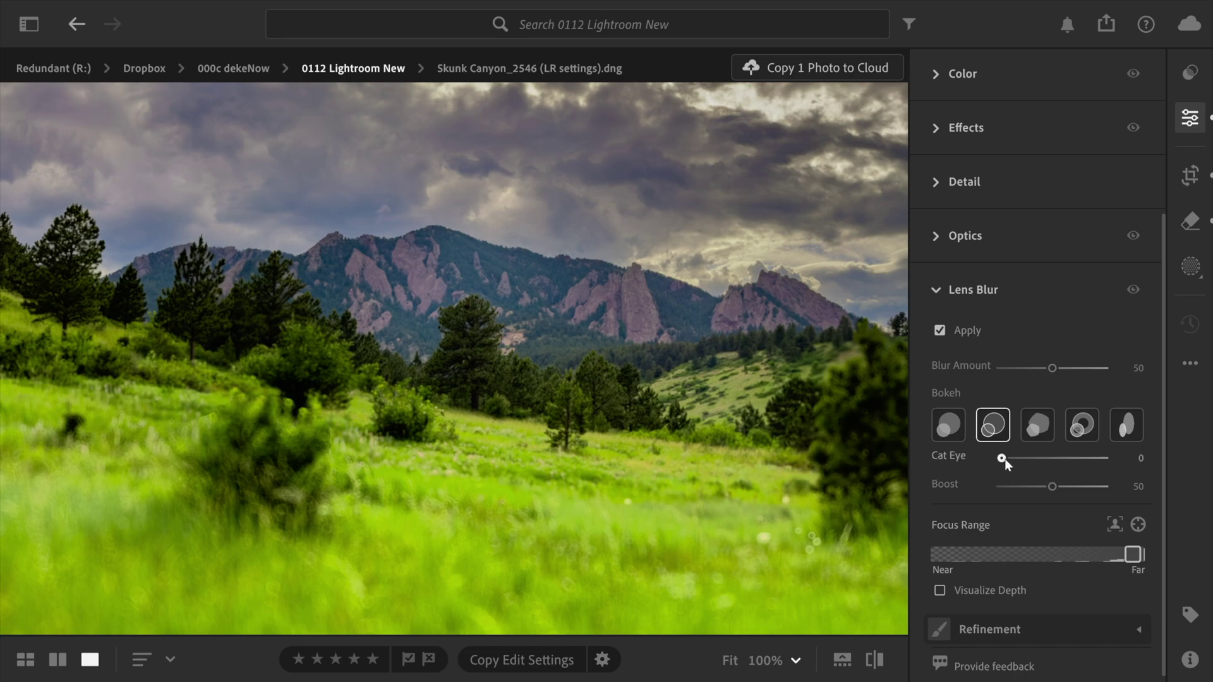
- Set Cat Eye to 100 and inspect the blurred foreground grass at 100% zoom
left_click_drag(1003, 461, 1118, 460)
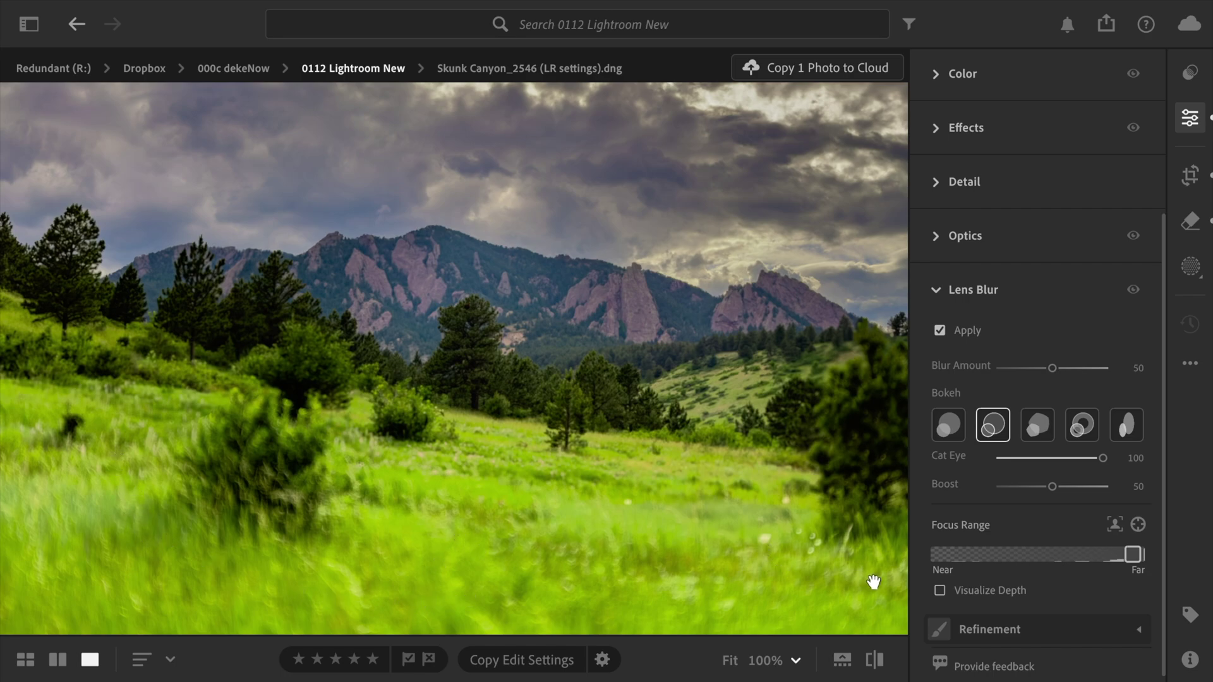
left_click(878, 581)
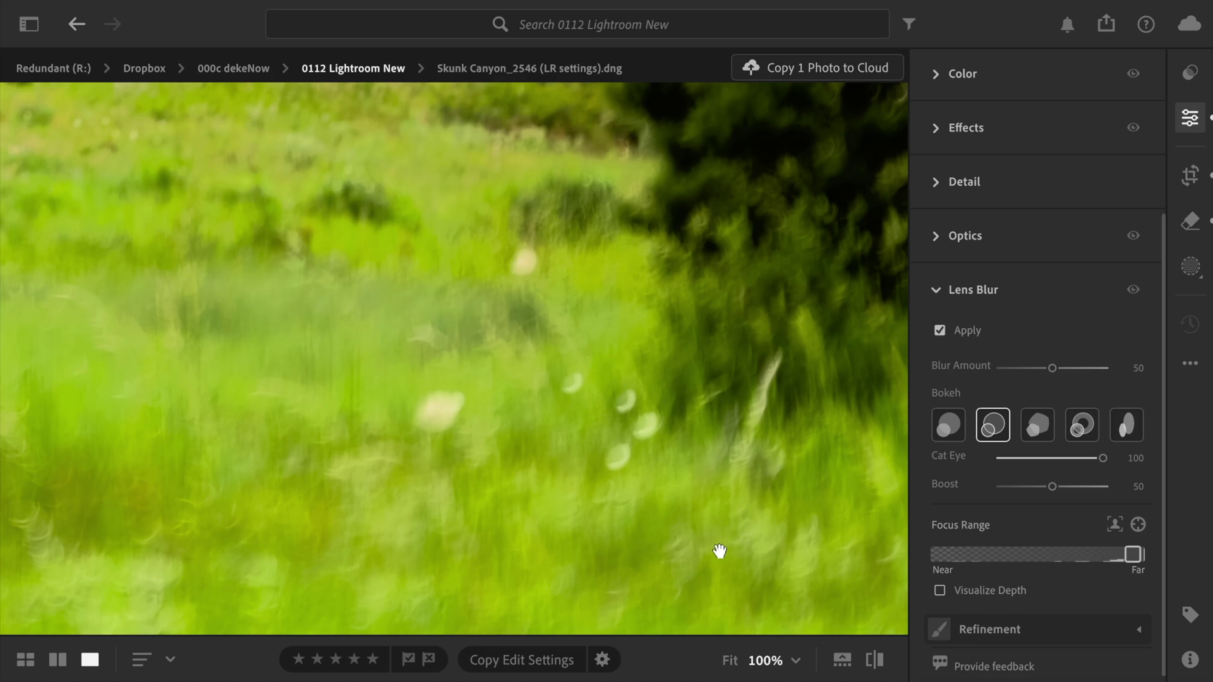
left_click(720, 552)
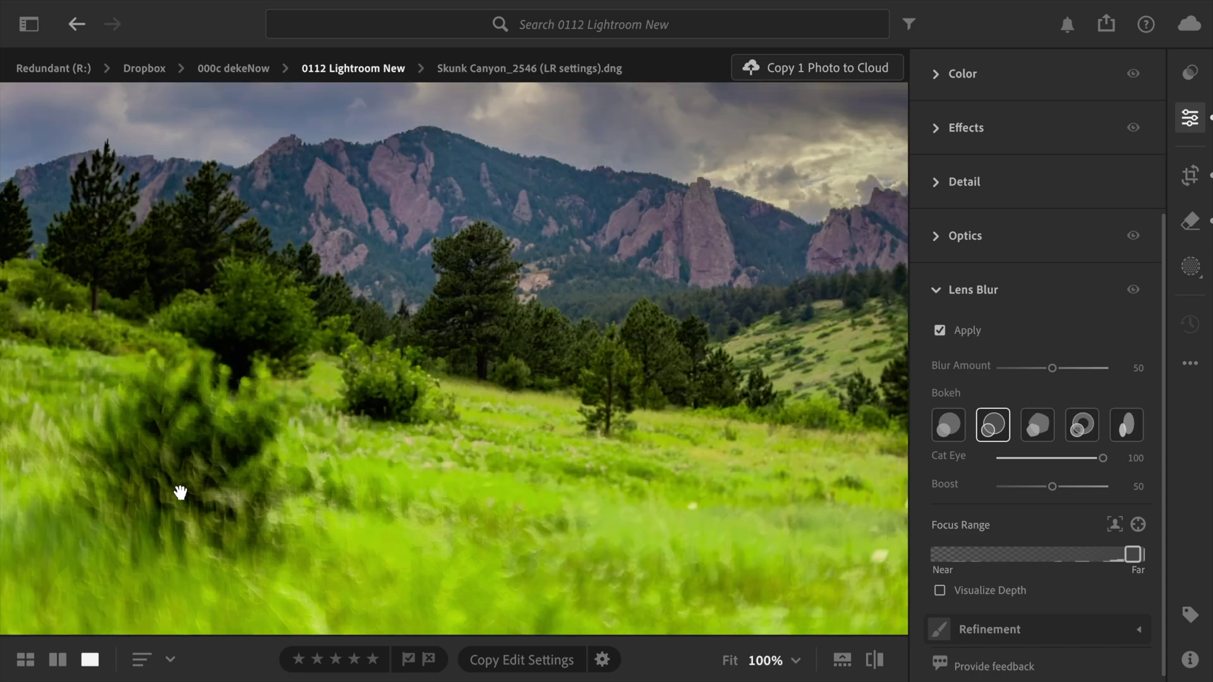
left_click(179, 493)
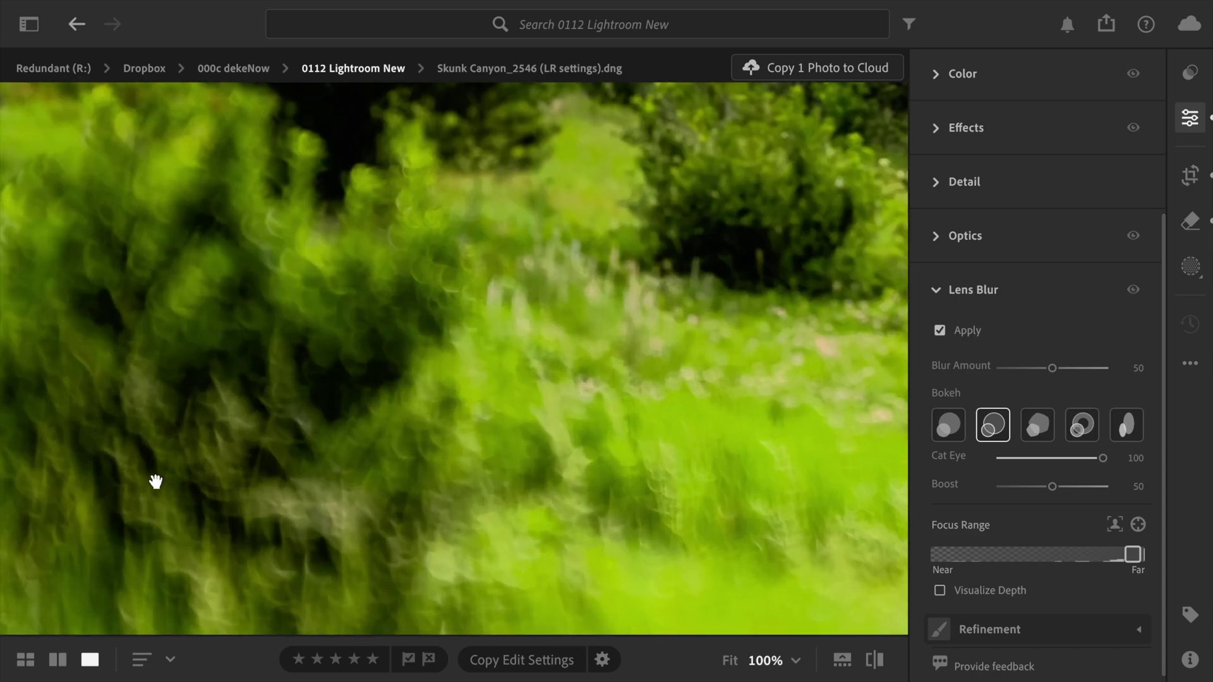
left_click_drag(182, 485, 342, 346)
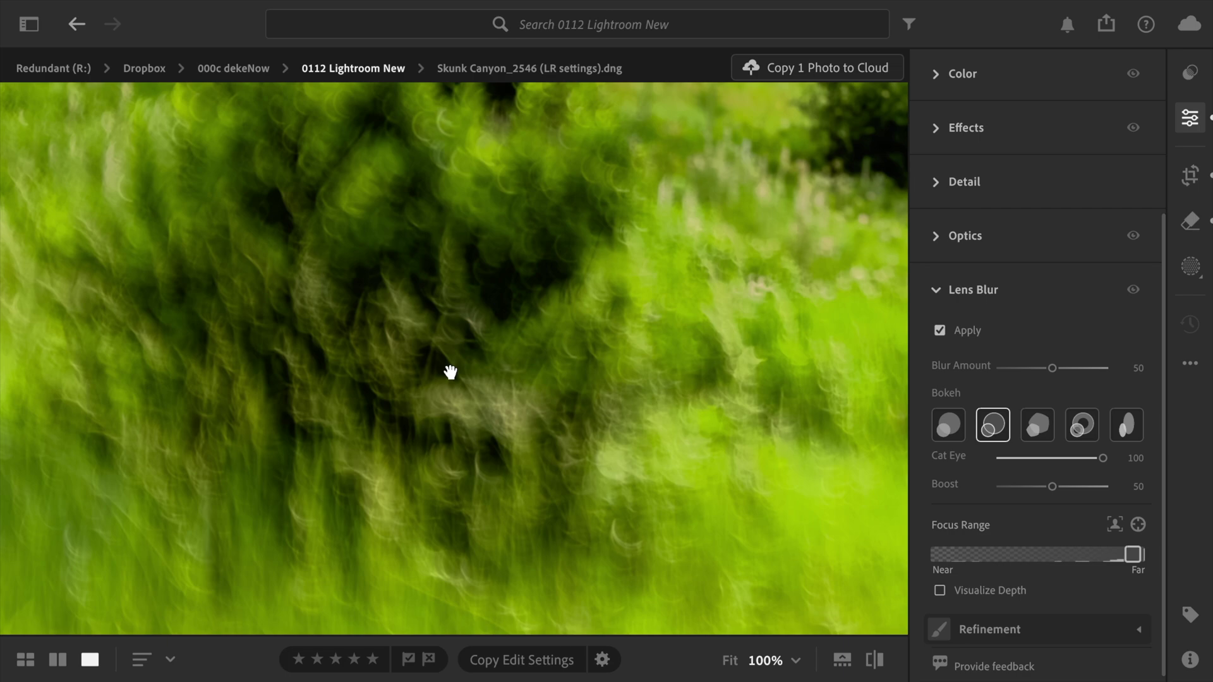
left_click(450, 371)
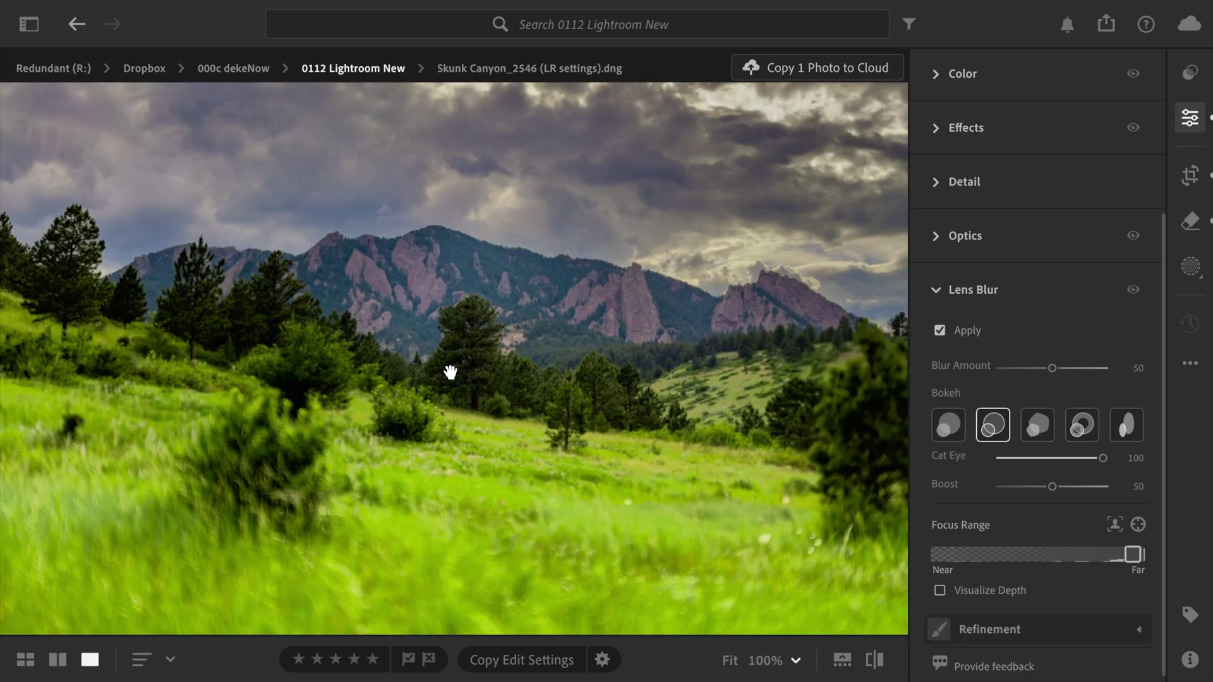